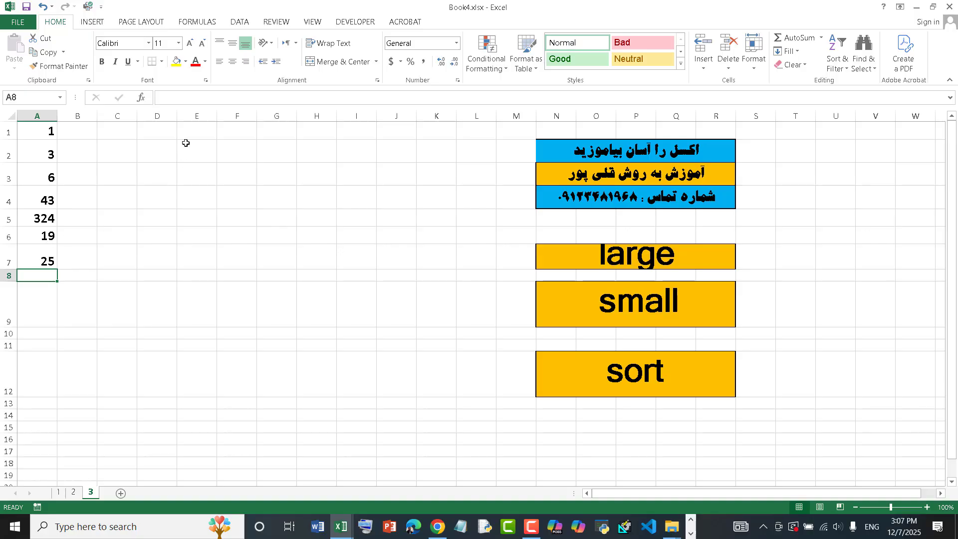
# Start a LARGE formula in cell D1 and open its function arguments
pyautogui.click(169, 133)
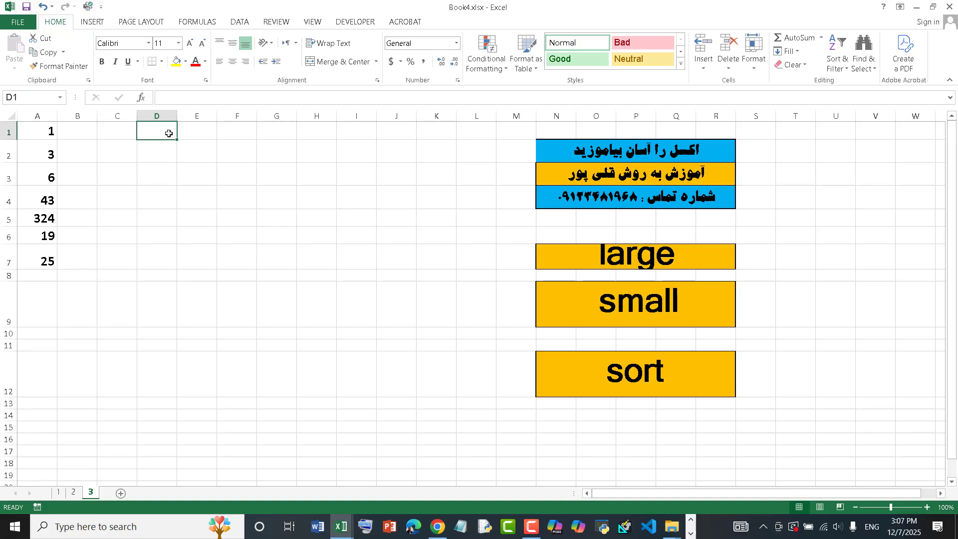
pyautogui.click(230, 132)
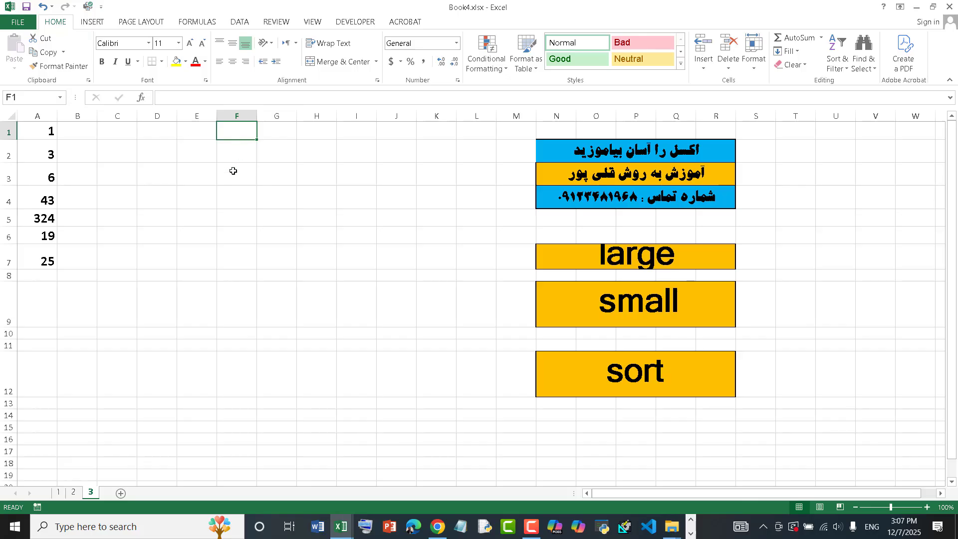
pyautogui.click(168, 132)
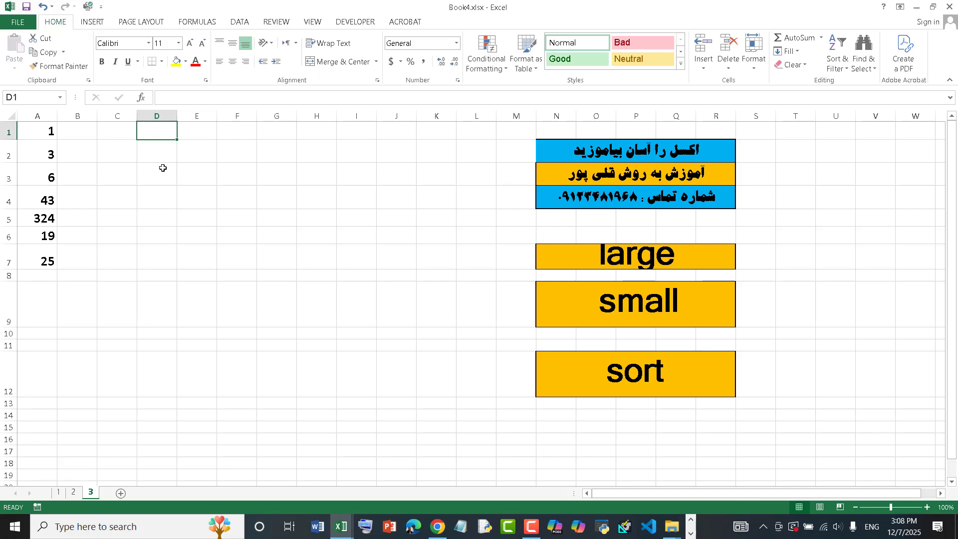
pyautogui.write('=')
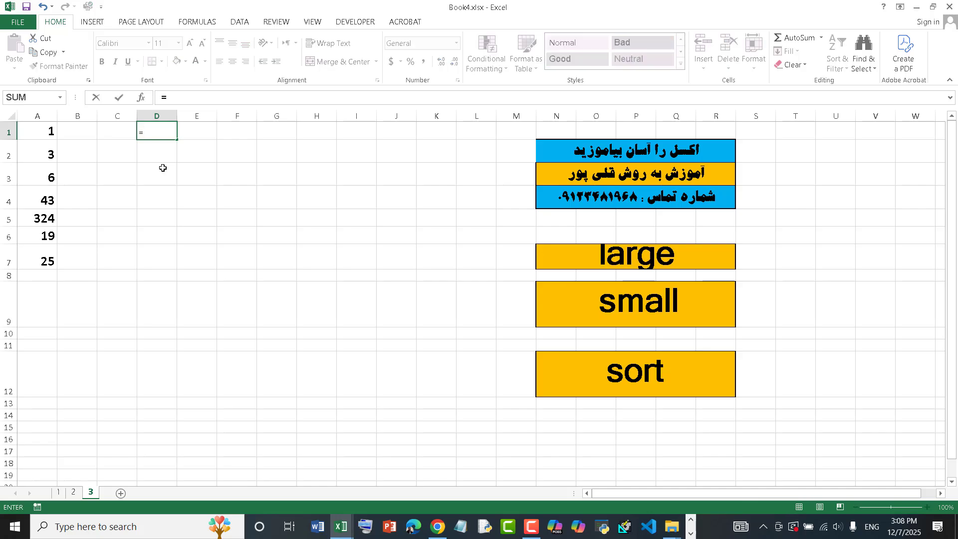
pyautogui.write('lar')
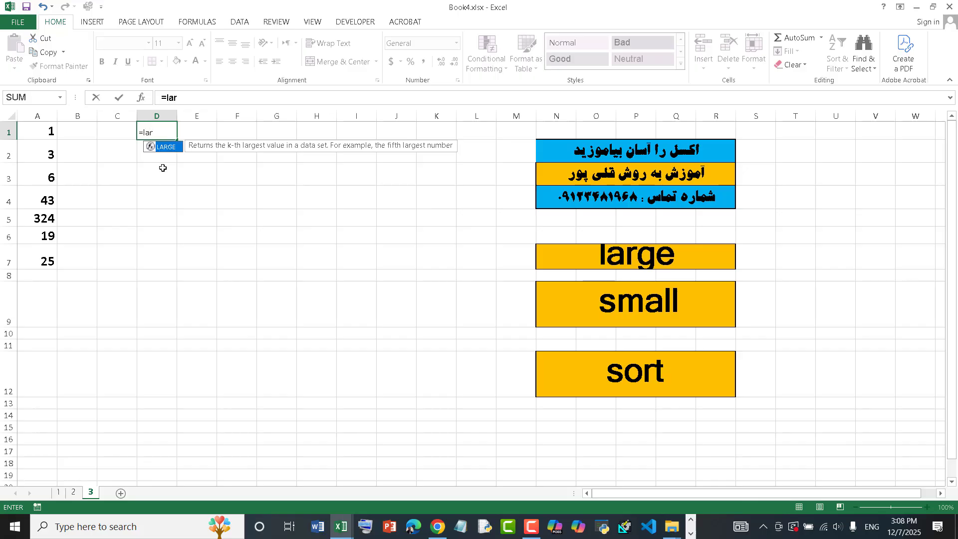
pyautogui.write('ge(')
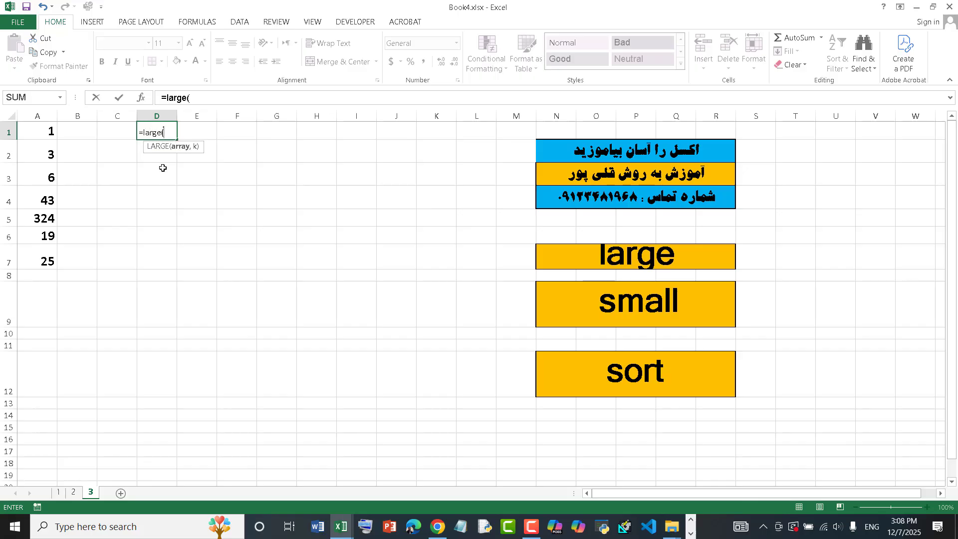
pyautogui.hotkey('ctrl', 'a')
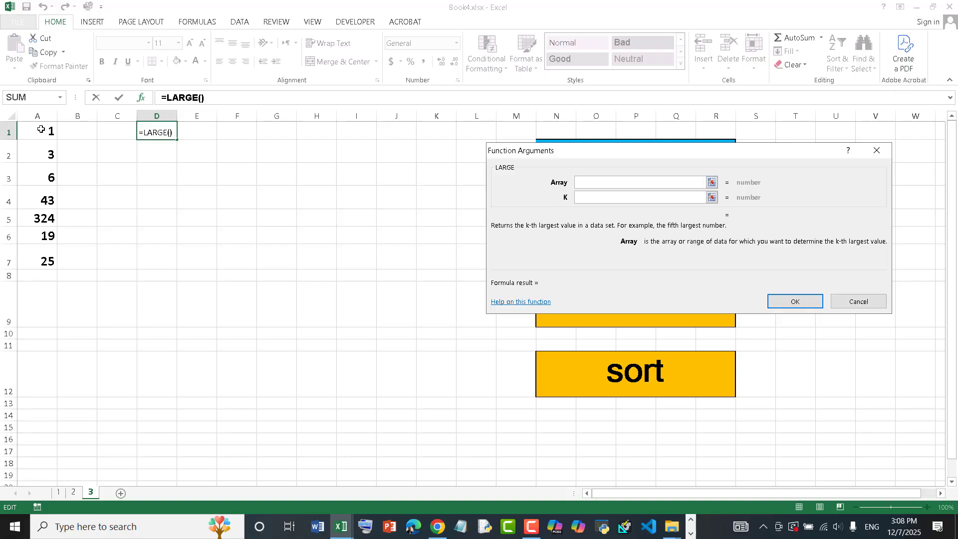
# Set the LARGE array to the whole of column A and K to row(a1), and enter the formula in D1
pyautogui.moveTo(41, 130); pyautogui.dragTo(46, 261)
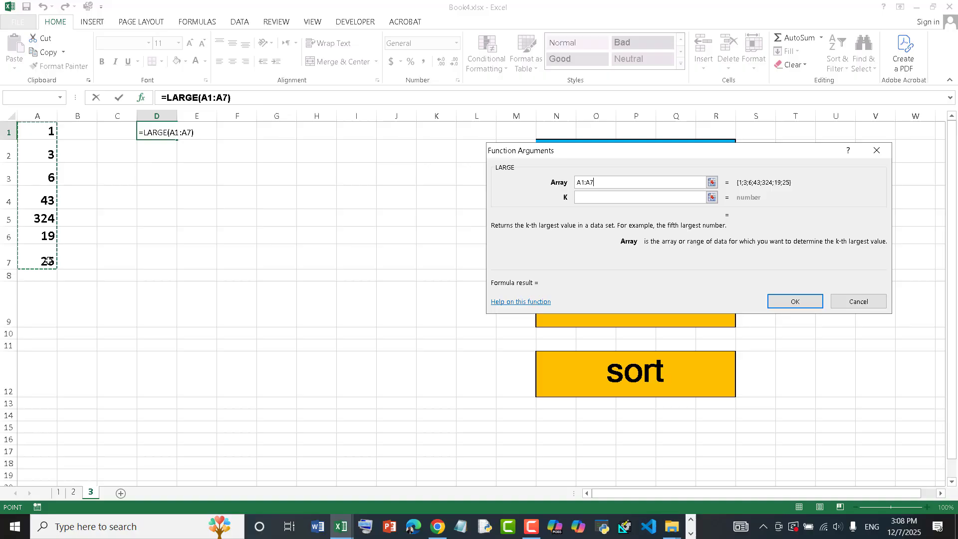
pyautogui.click(37, 116)
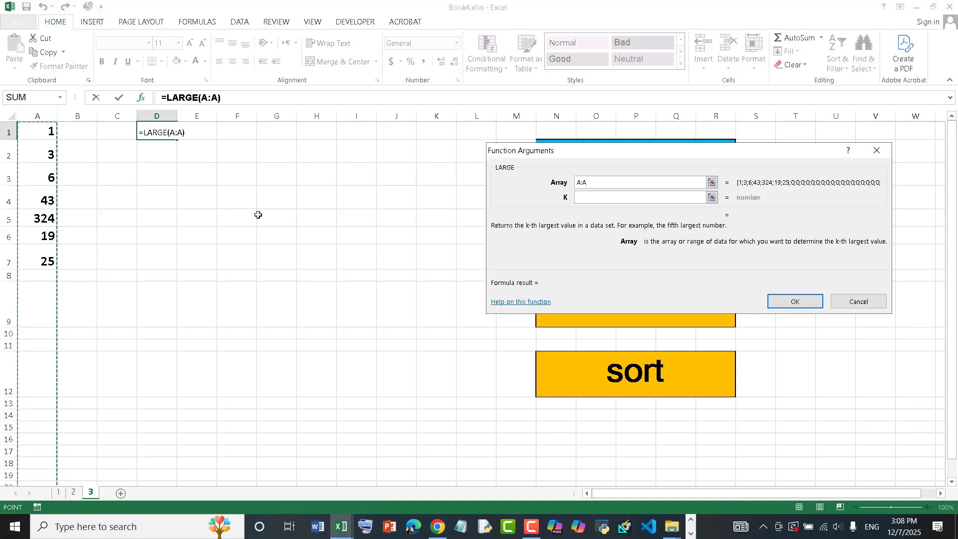
pyautogui.click(588, 200)
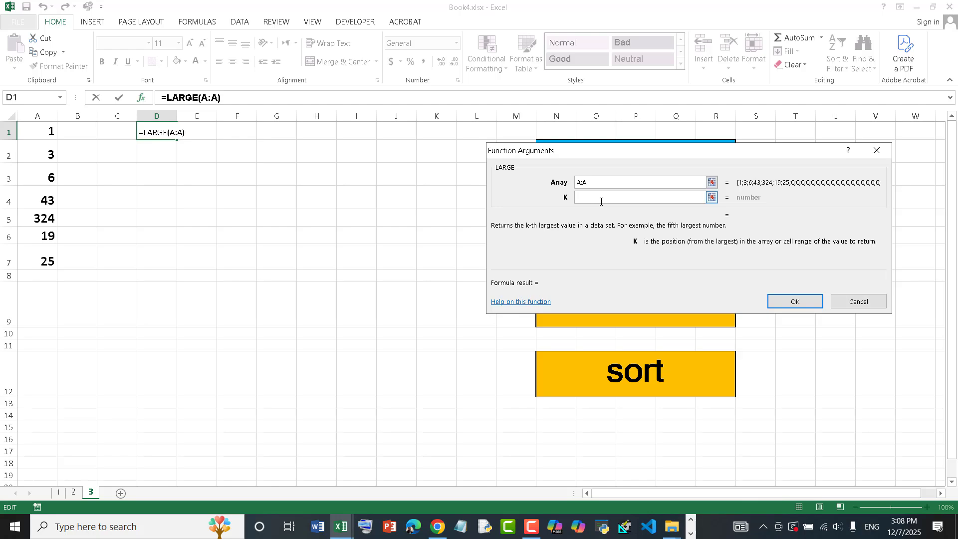
pyautogui.write('row')
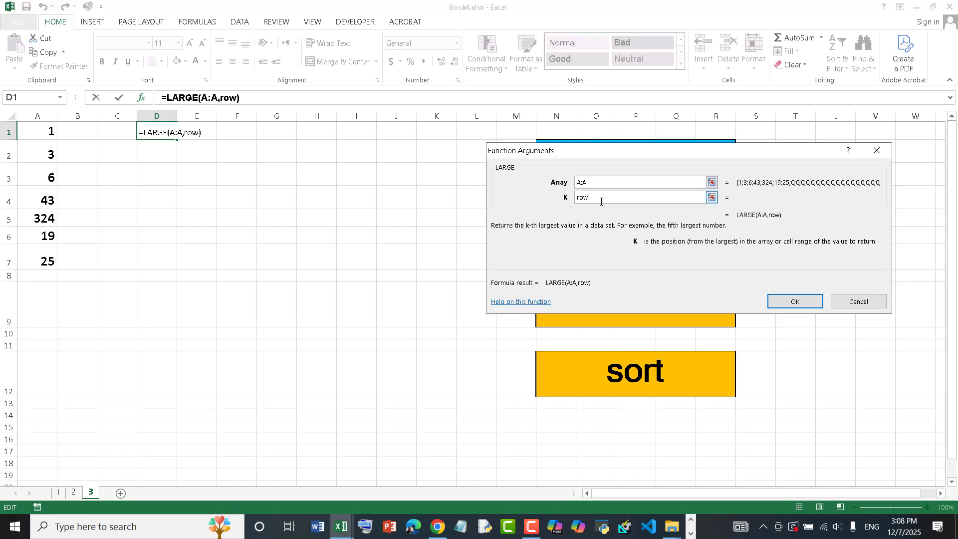
pyautogui.write('(a1)')
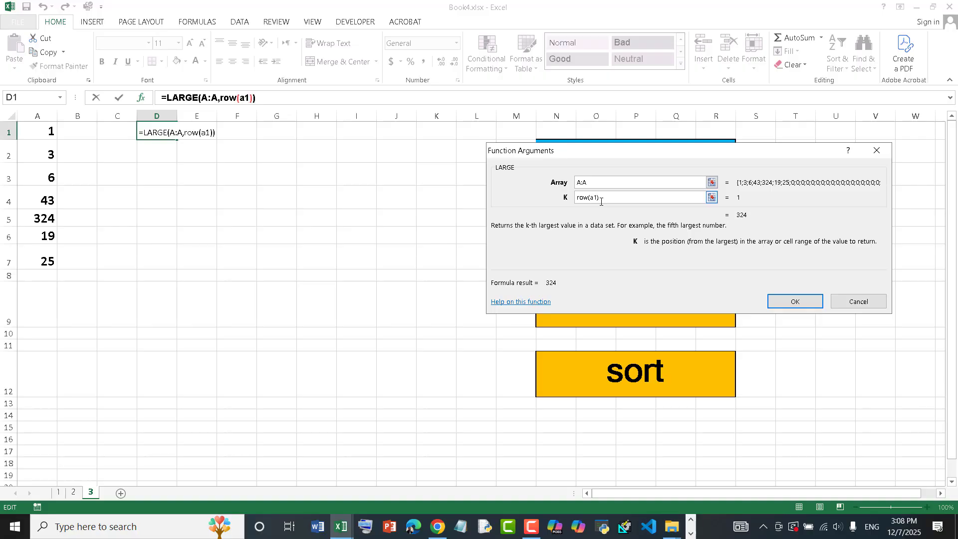
pyautogui.press('Return')
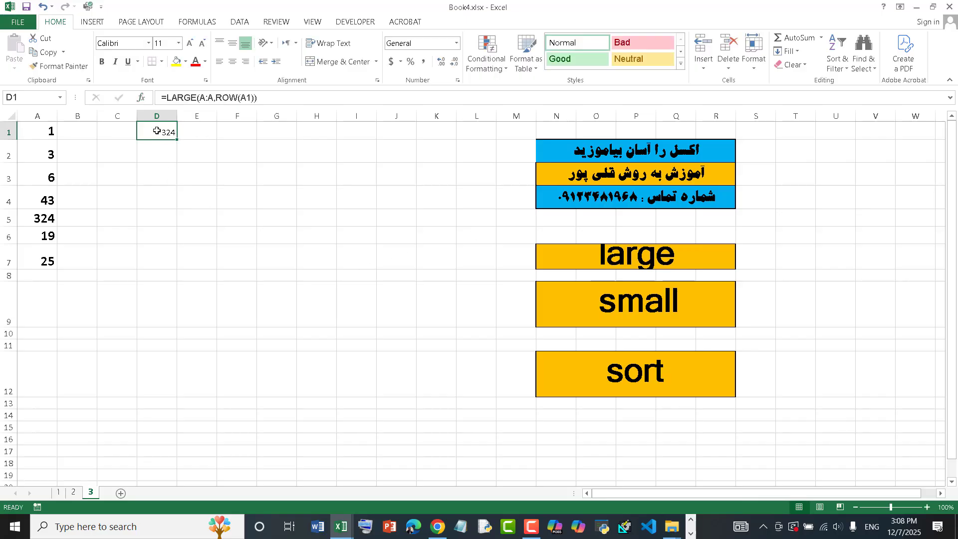
pyautogui.press('F2')
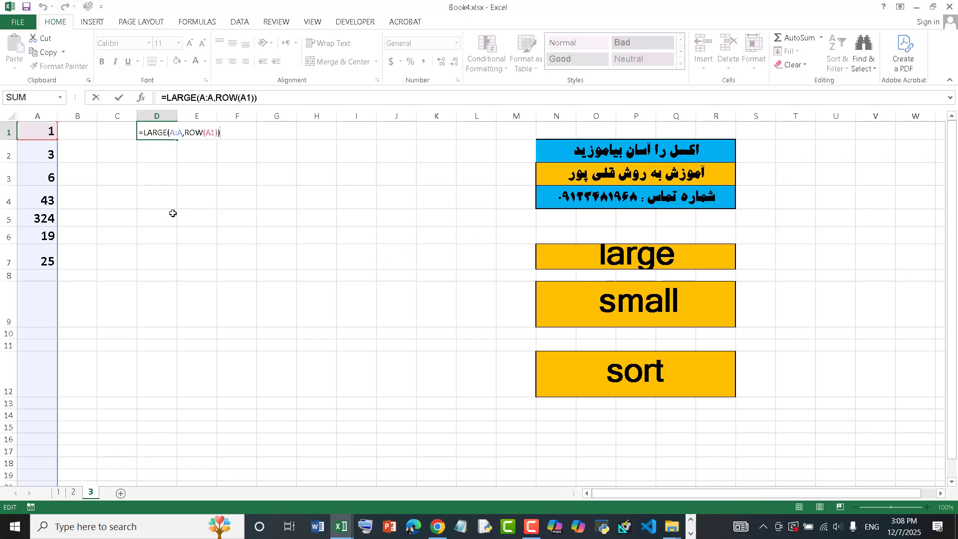
pyautogui.press('Escape')
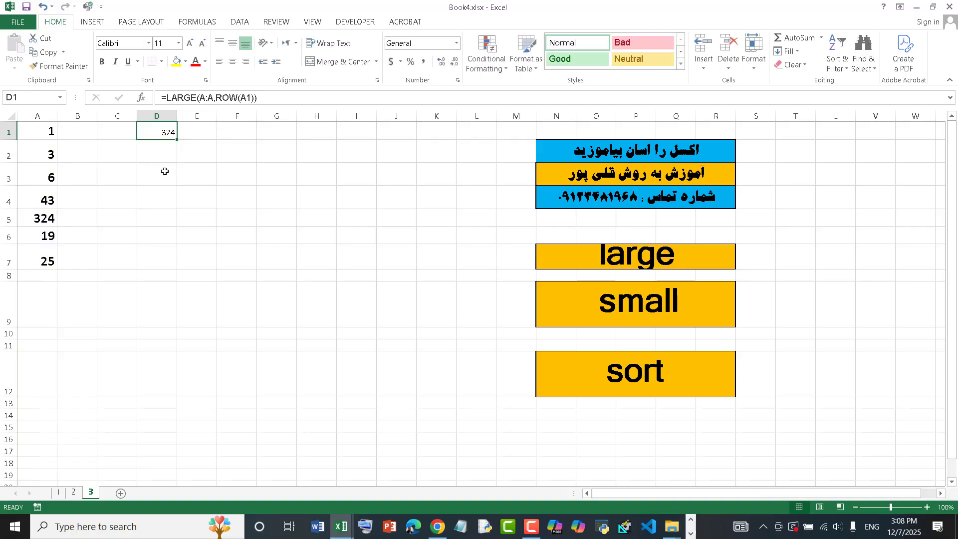
# Make cell D1 bold, enlarge its font to size 20 and check its formula
pyautogui.click(101, 62)
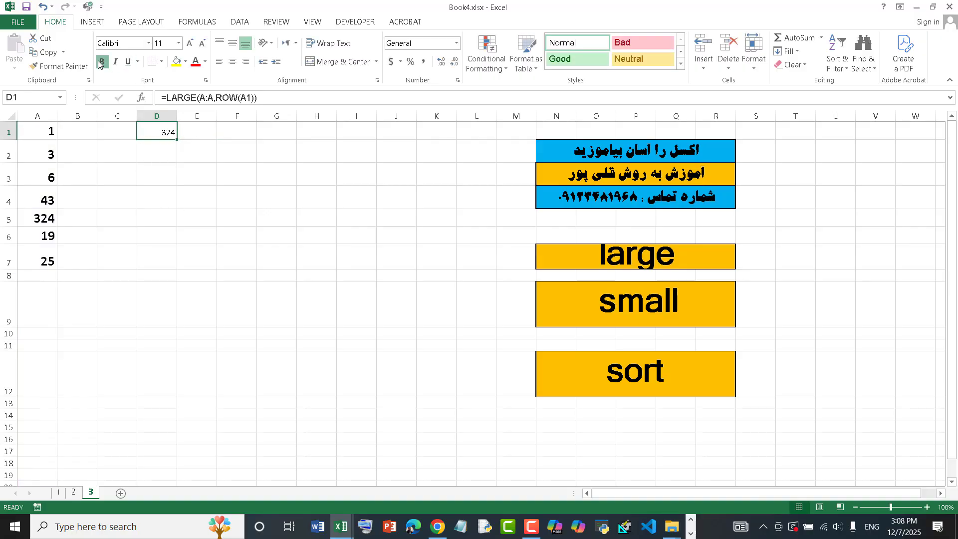
pyautogui.click(191, 44)
pyautogui.click(192, 45)
pyautogui.click(191, 44)
pyautogui.click(191, 44)
pyautogui.click(191, 44)
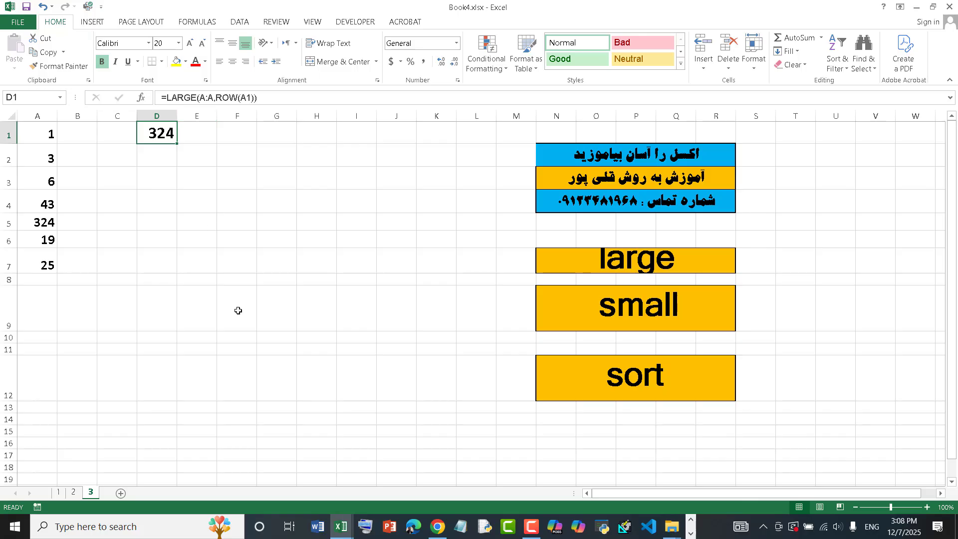
pyautogui.press('F2')
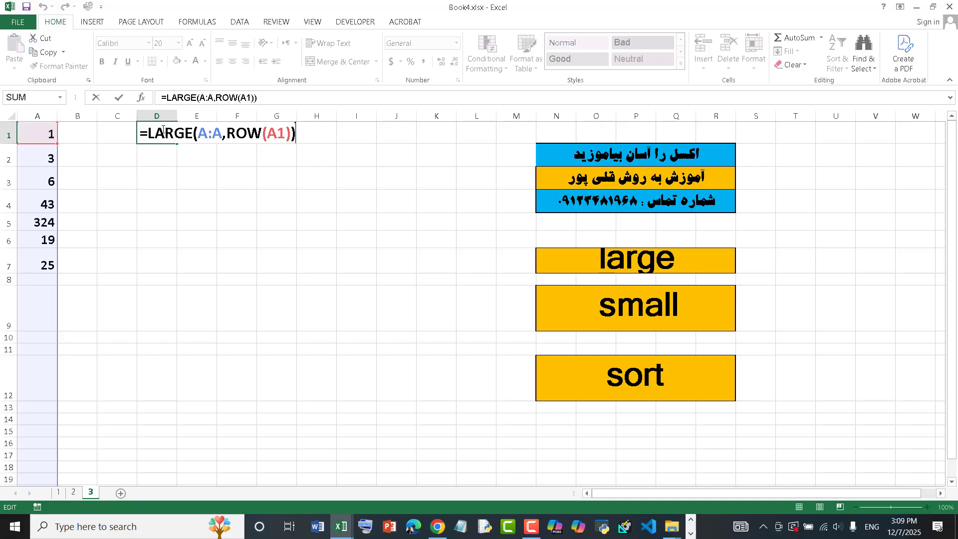
pyautogui.press('Return')
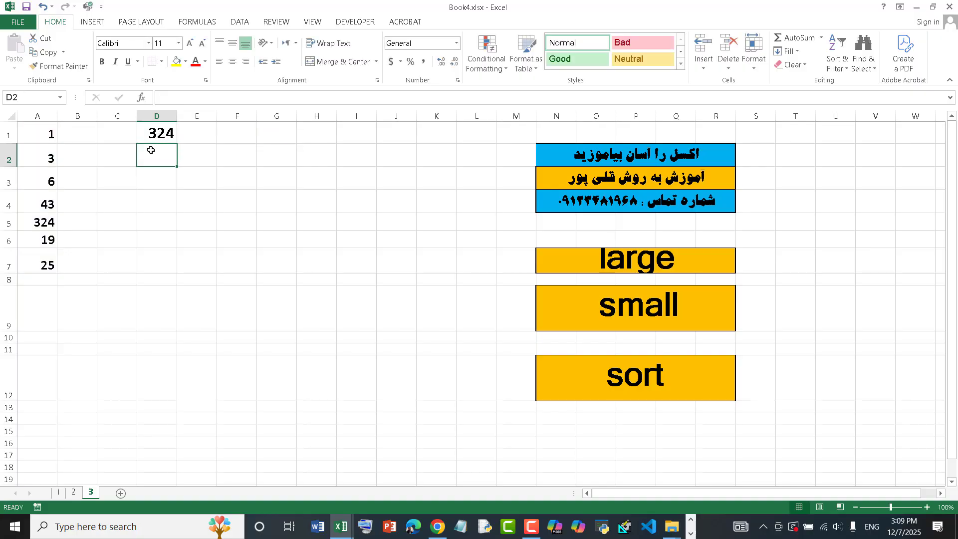
# Enter the test formula =ROW(A1) in cell I1
pyautogui.click(349, 136)
pyautogui.write('ro')
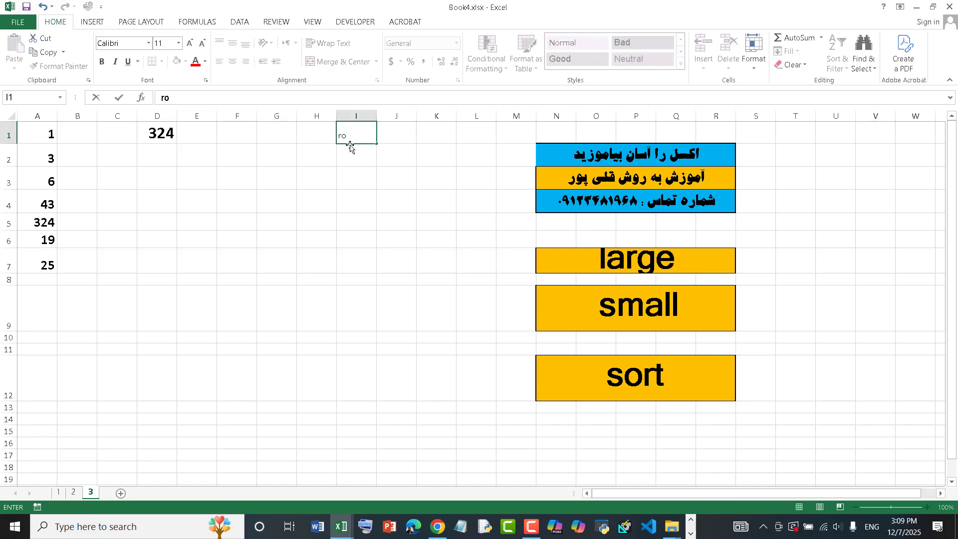
pyautogui.write('w')
pyautogui.press('BackSpace')
pyautogui.press('BackSpace')
pyautogui.press('BackSpace')
pyautogui.write('=')
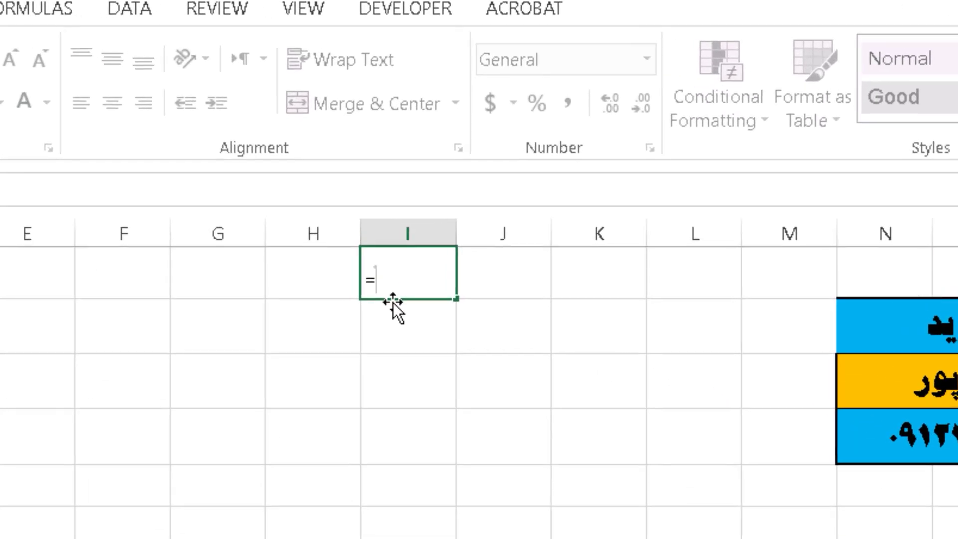
pyautogui.write('row(')
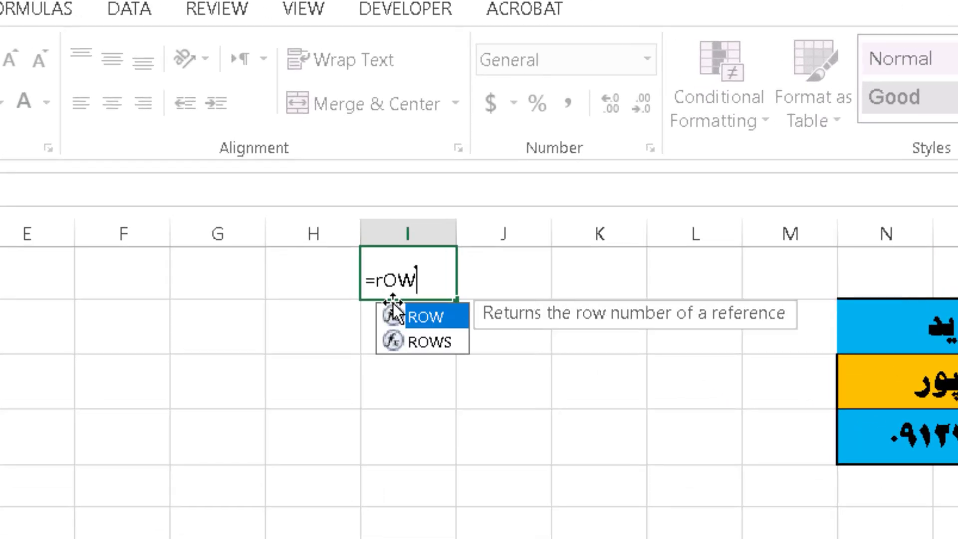
pyautogui.write('a1)')
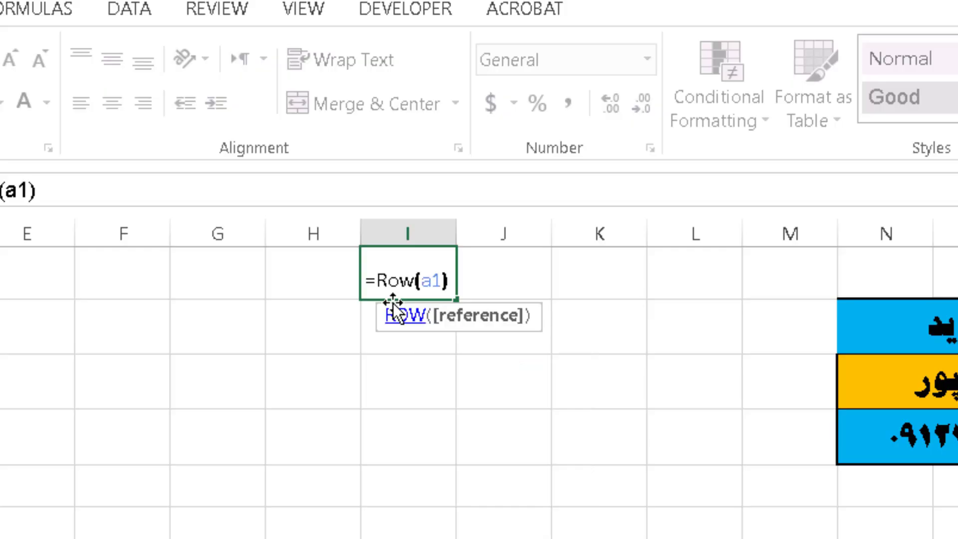
pyautogui.press('Return')
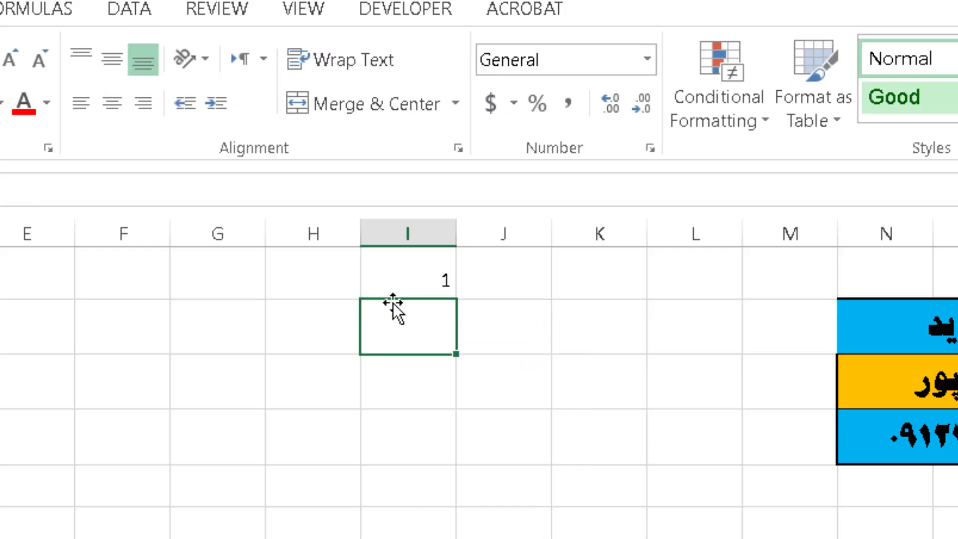
# Enter the test formula =row(m1) in cell I2 and clear both test formulas from I1:I2
pyautogui.write('=ro')
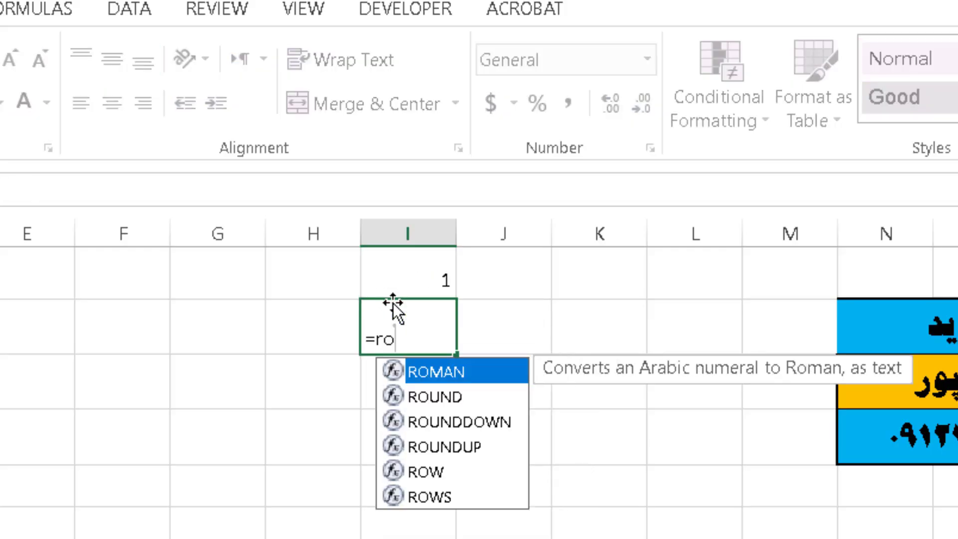
pyautogui.write('w(')
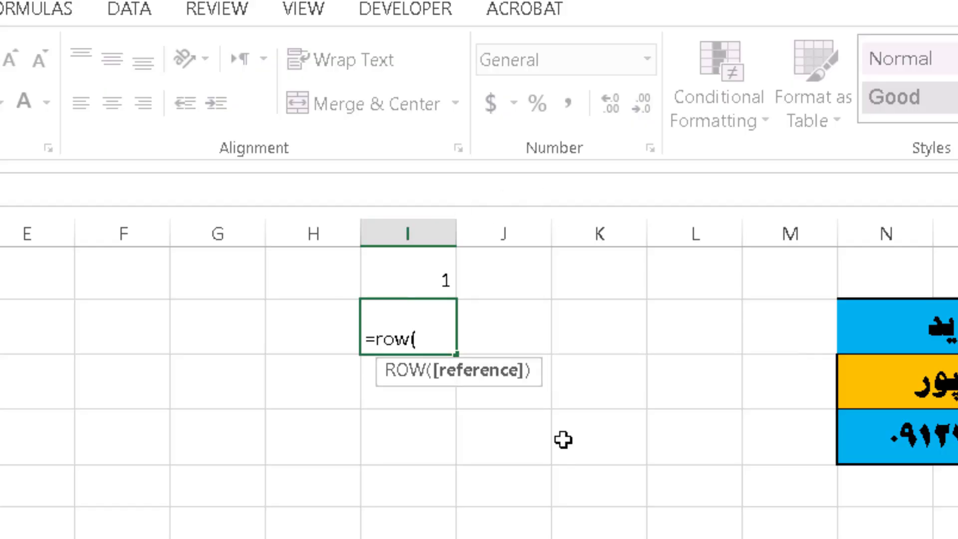
pyautogui.write('m1)')
pyautogui.press('Return')
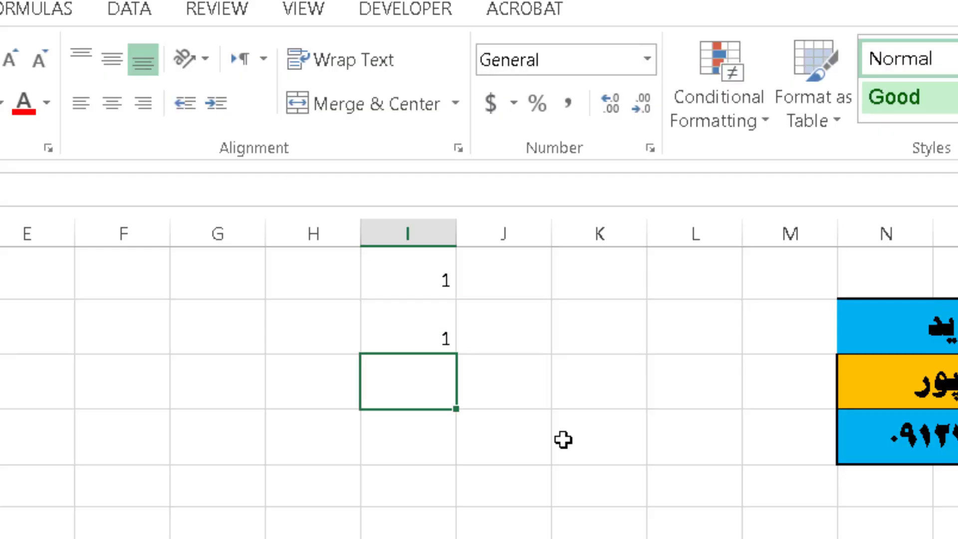
pyautogui.moveTo(434, 274); pyautogui.dragTo(438, 352)
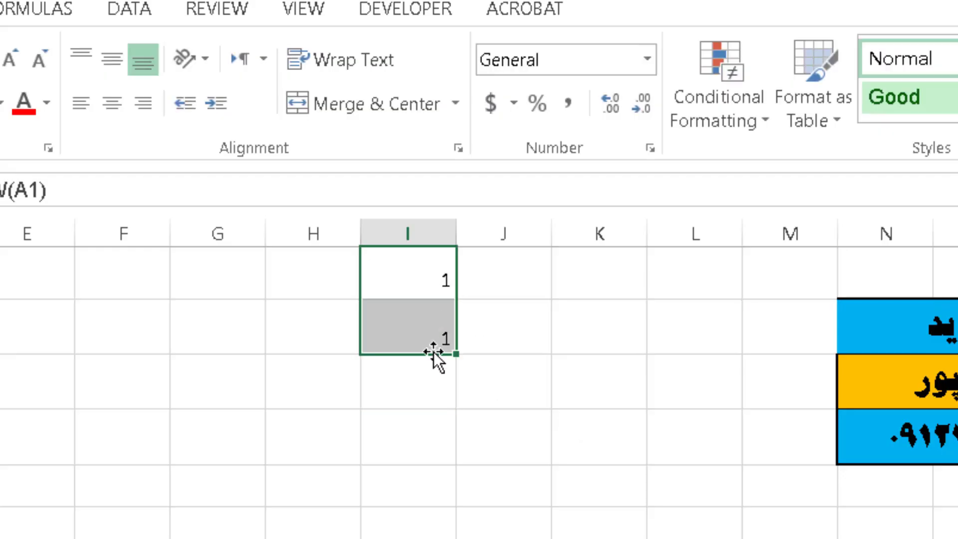
pyautogui.press('Delete')
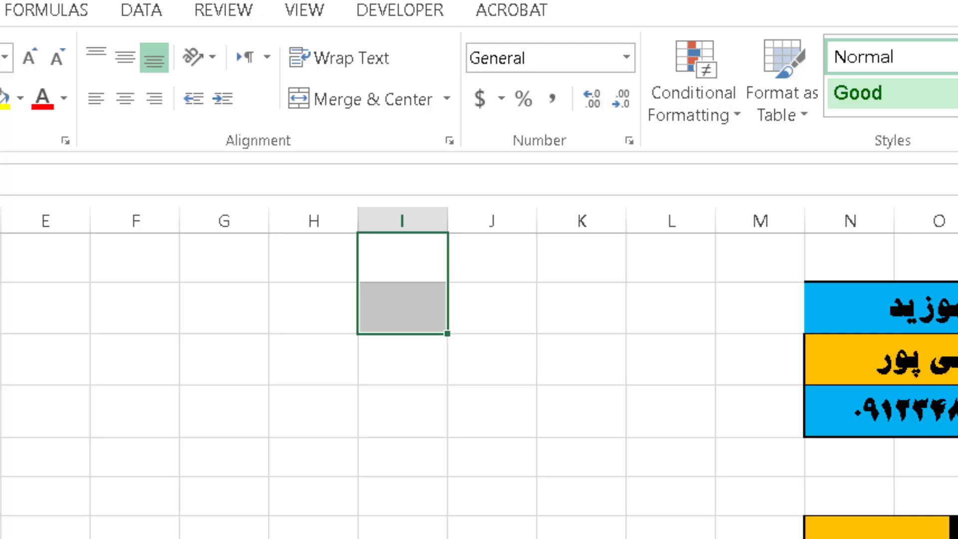
# Fill the LARGE formula from D1 down to D12
pyautogui.click(130, 158)
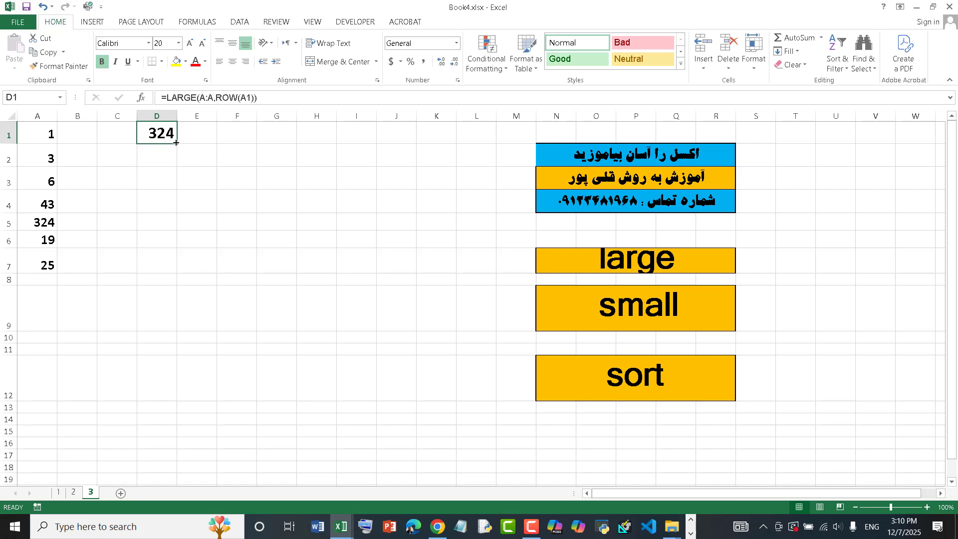
pyautogui.moveTo(176, 144); pyautogui.dragTo(172, 381)
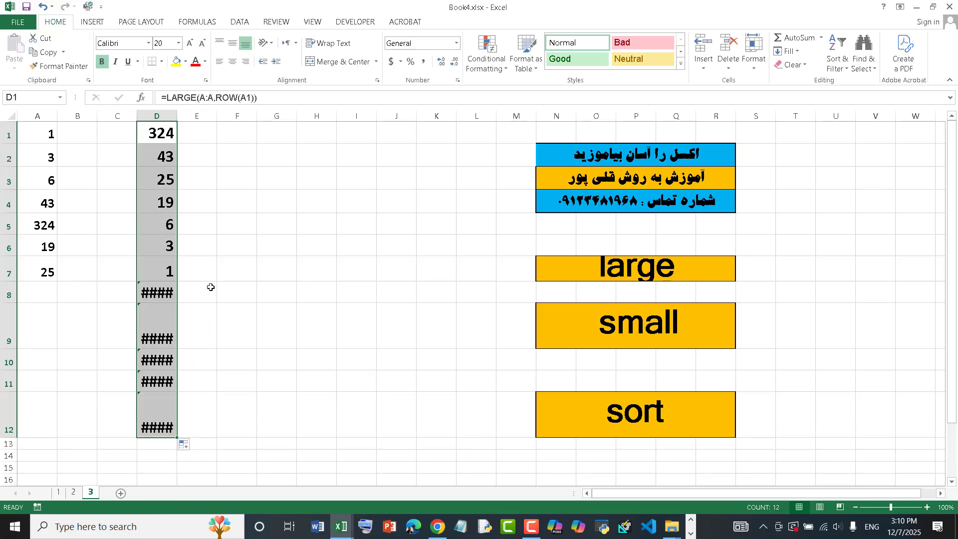
# Examine the filled formulas in D1 through D6, comparing how the ROW reference changes from cell to cell
pyautogui.click(35, 229)
pyautogui.click(163, 133)
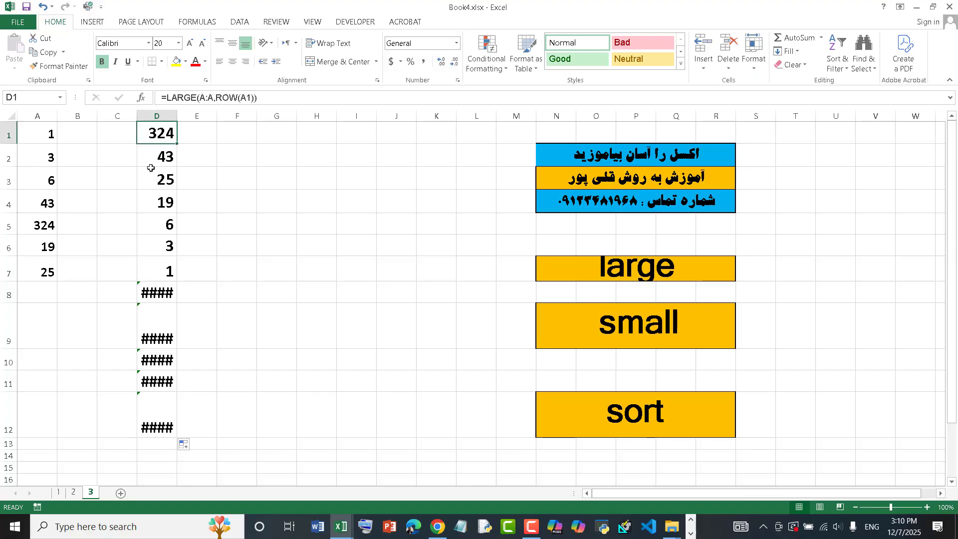
pyautogui.click(165, 159)
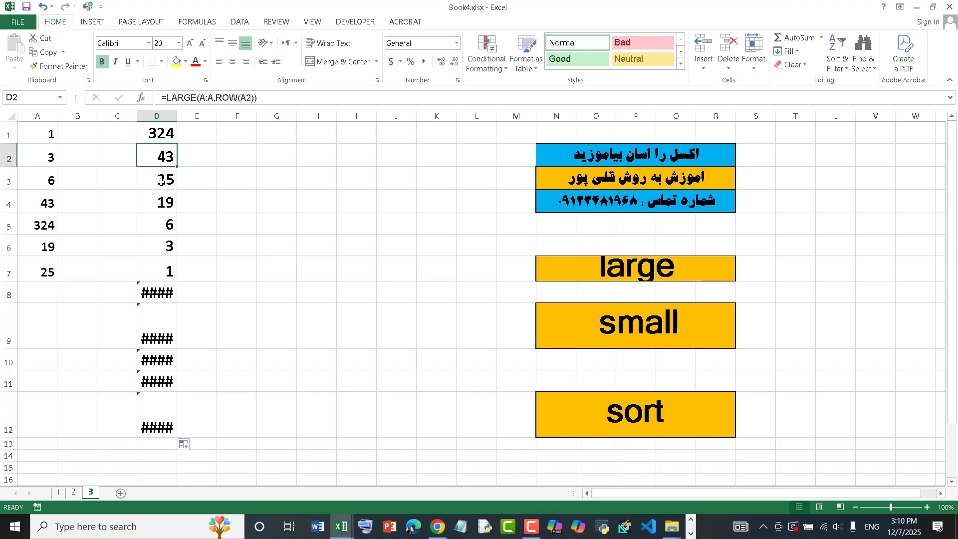
pyautogui.click(161, 181)
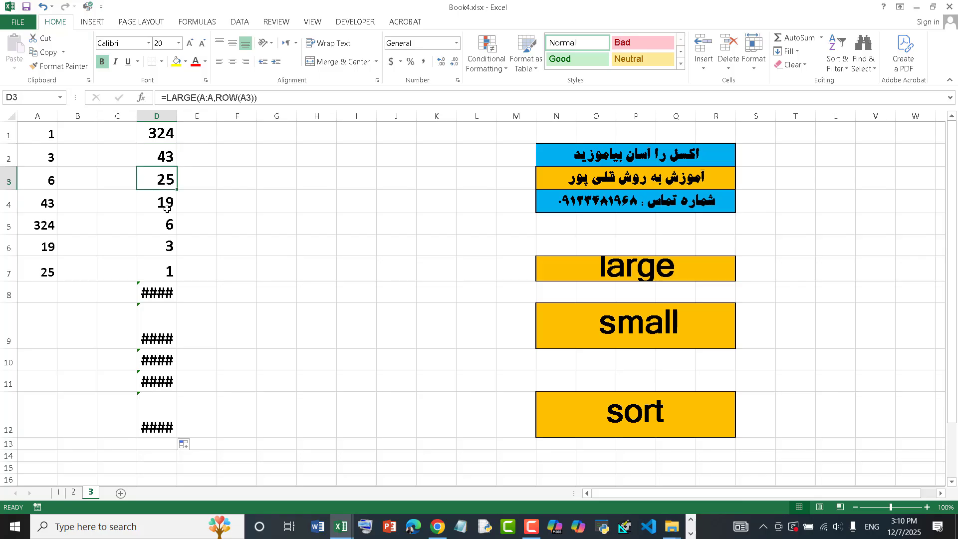
pyautogui.click(162, 203)
pyautogui.click(170, 226)
pyautogui.click(168, 248)
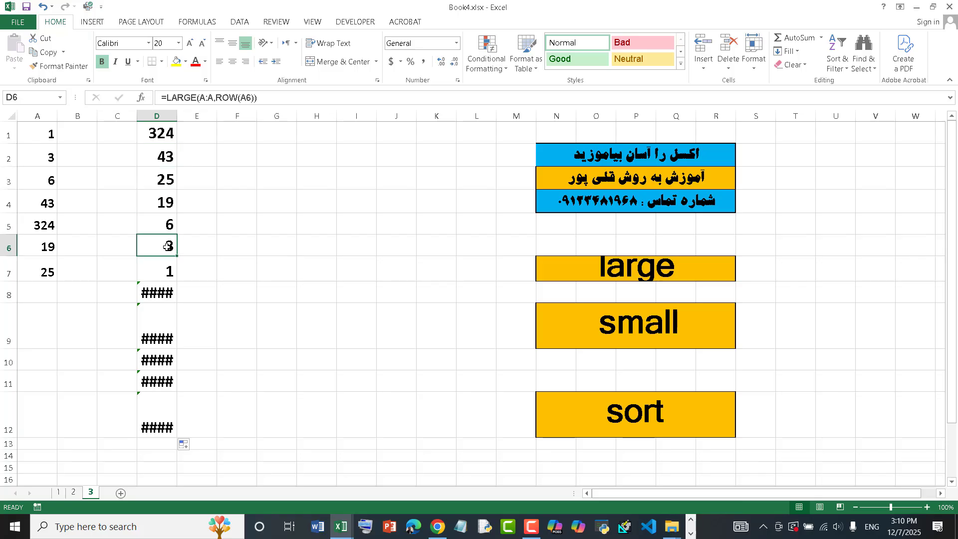
# Add the value 11 to the end of the number list, in cell A8
pyautogui.click(167, 270)
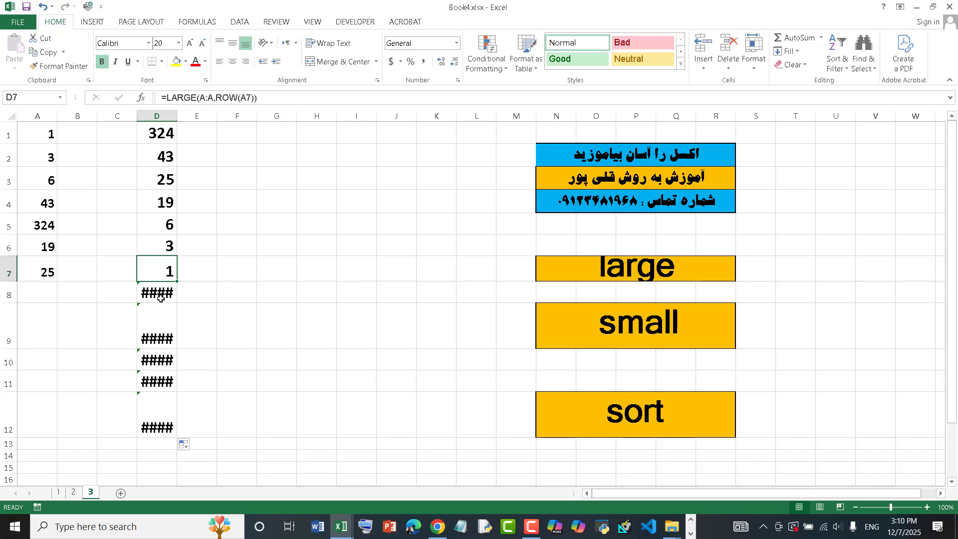
pyautogui.click(41, 290)
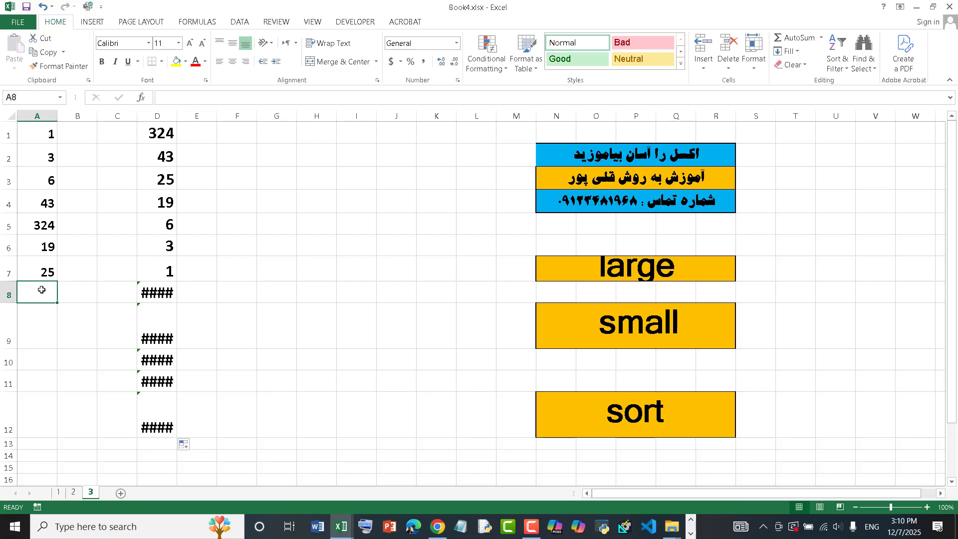
pyautogui.write('11')
pyautogui.press('Return')
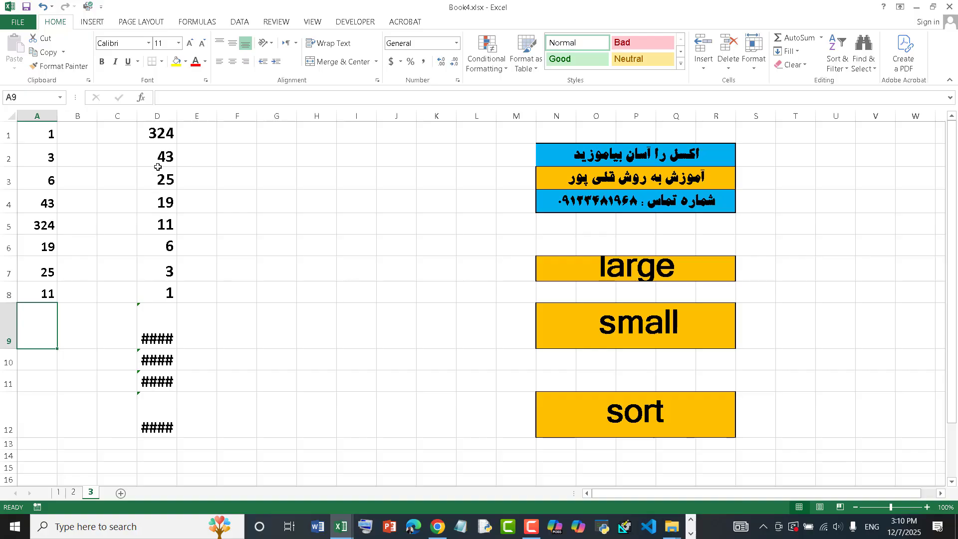
# Wrap the LARGE formula in D1 in IFERROR with an empty-text fallback: =IFERROR(LARGE(A:A,ROW(A1)),"")
pyautogui.click(158, 133)
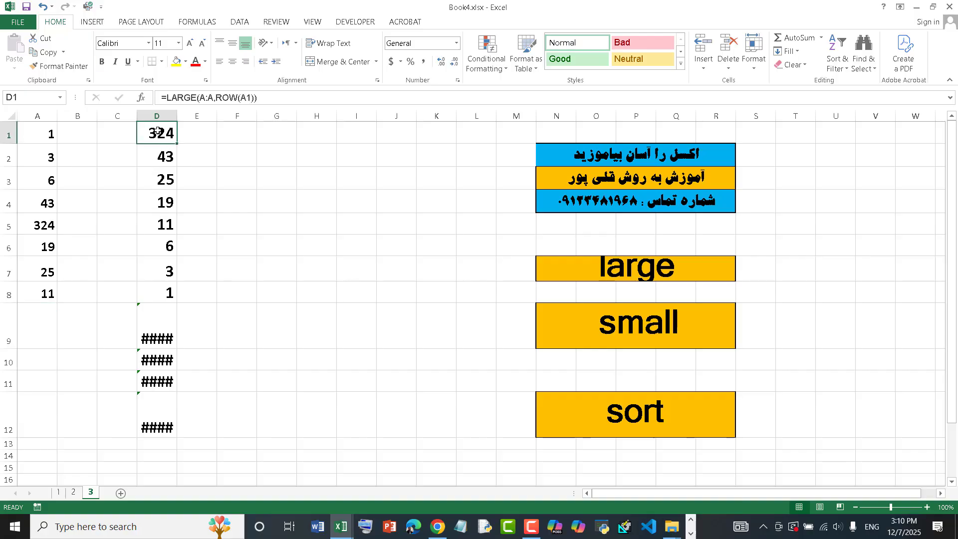
pyautogui.click(164, 100)
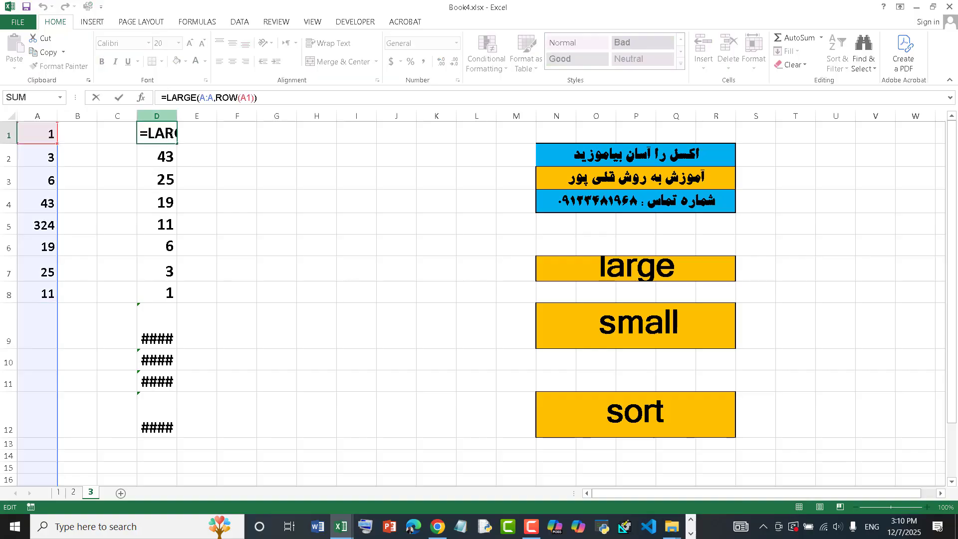
pyautogui.write('ie')
pyautogui.press('BackSpace')
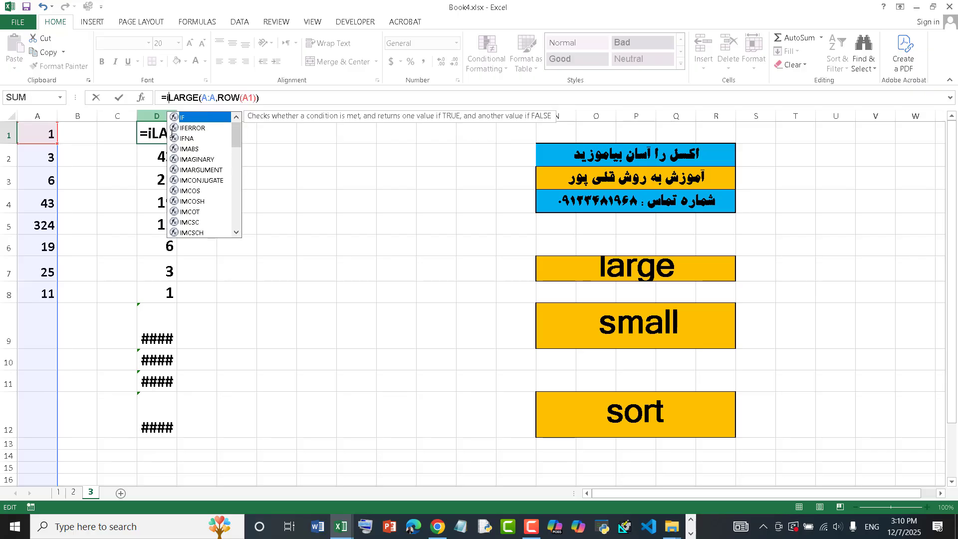
pyautogui.write('ferror')
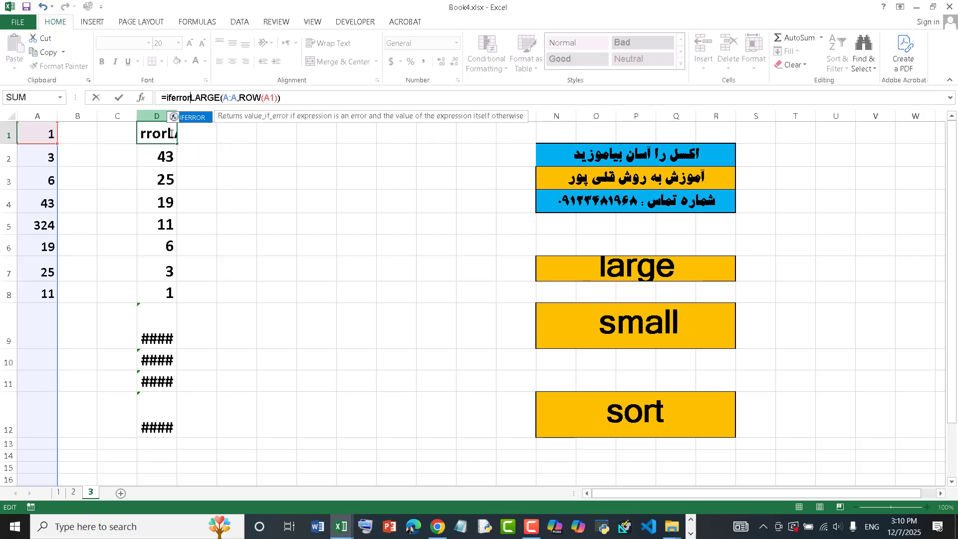
pyautogui.write('(')
pyautogui.press('End')
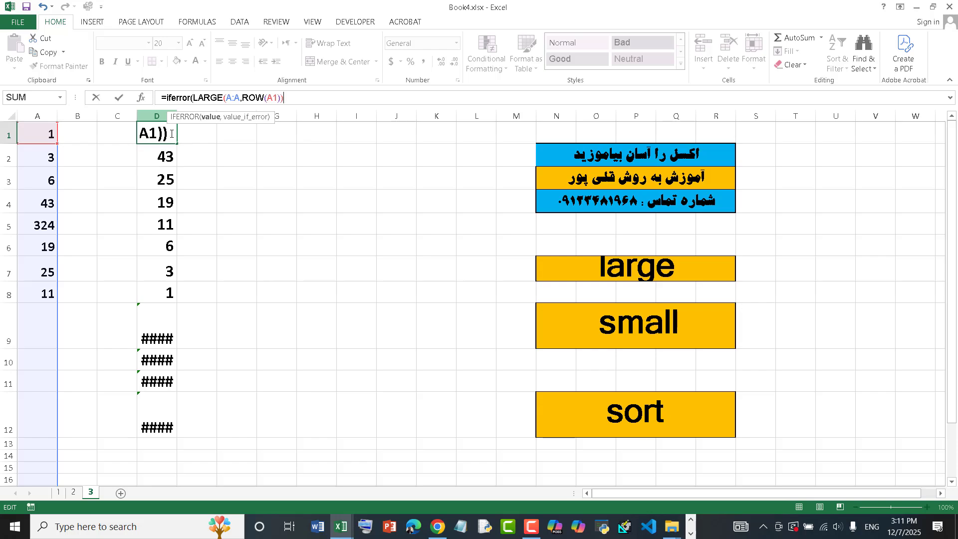
pyautogui.write(',"')
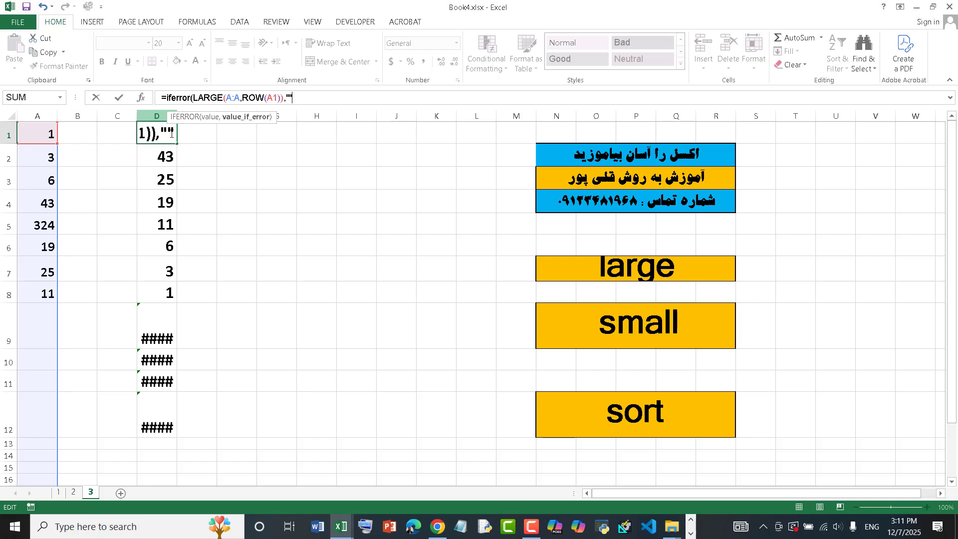
pyautogui.write('")')
pyautogui.press('Return')
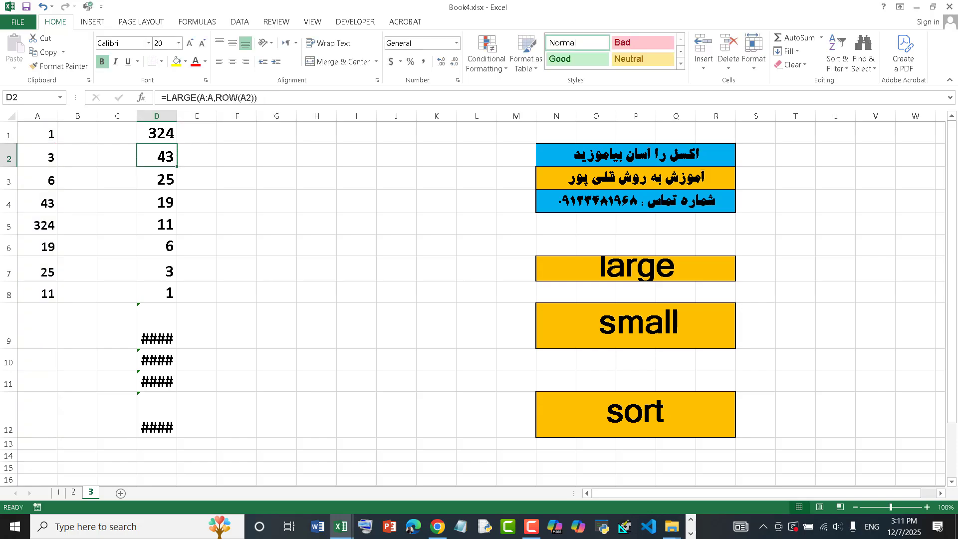
# Fill the IFERROR formula from D1 down through D12
pyautogui.click(150, 135)
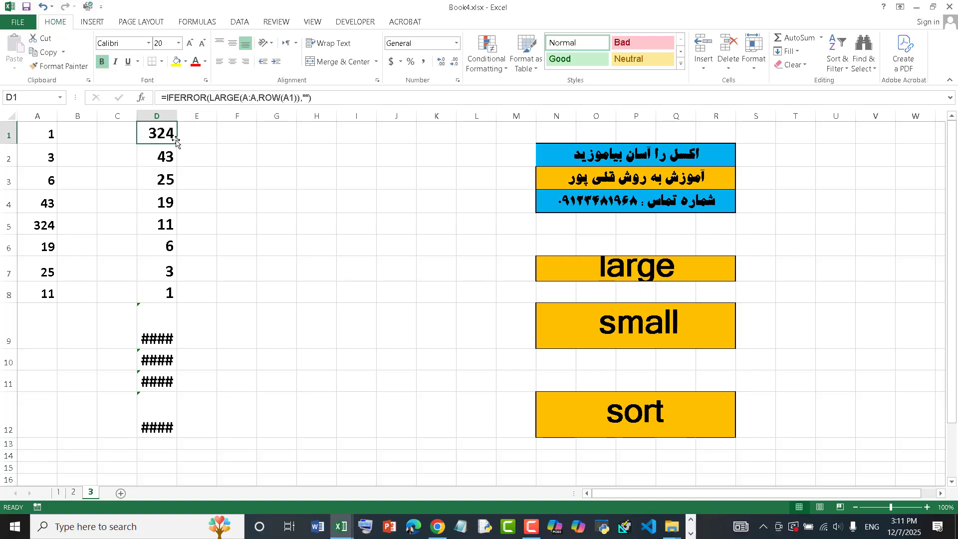
pyautogui.moveTo(177, 144); pyautogui.dragTo(177, 144)
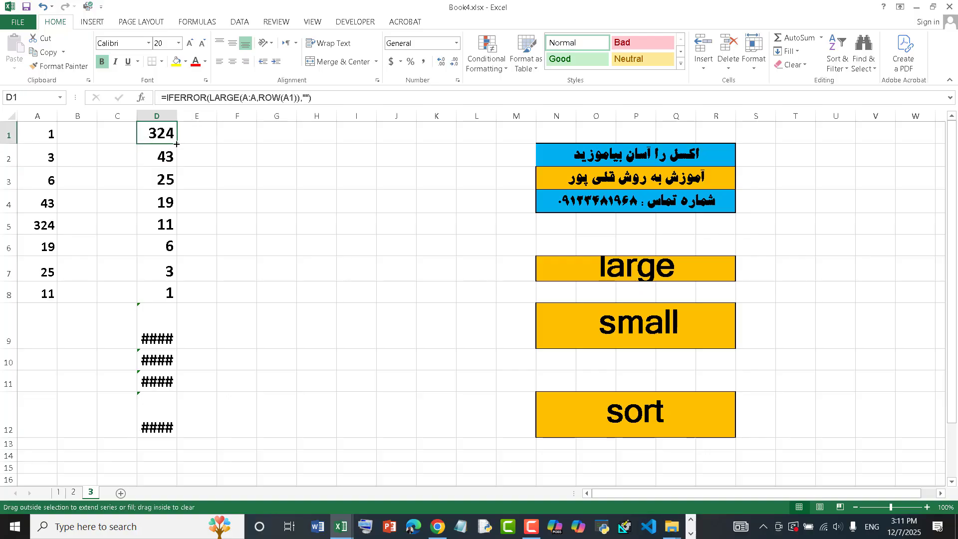
pyautogui.doubleClick(177, 143)
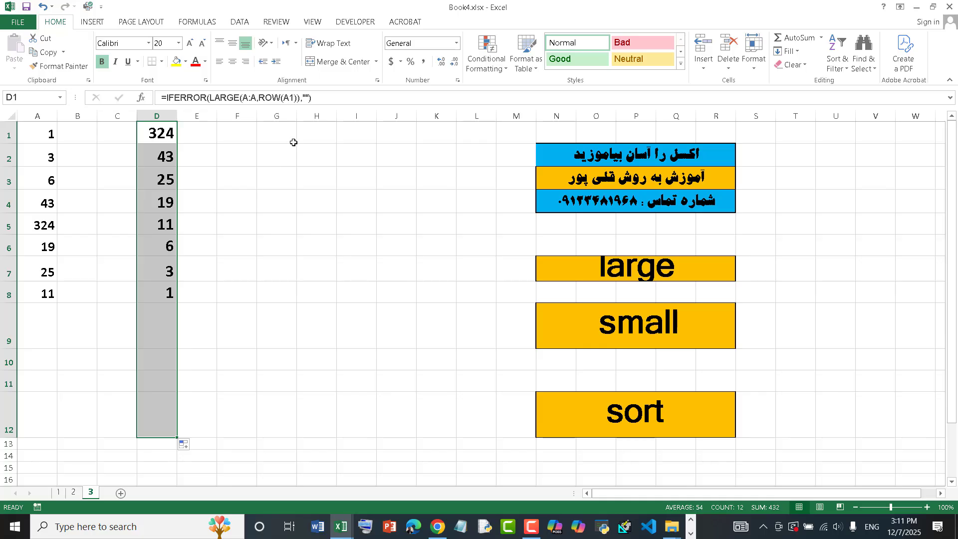
# Enter the ascending-order formula =SMALL(A:A,ROW(A1)) in cell G1, using the function's arguments dialog
pyautogui.click(275, 134)
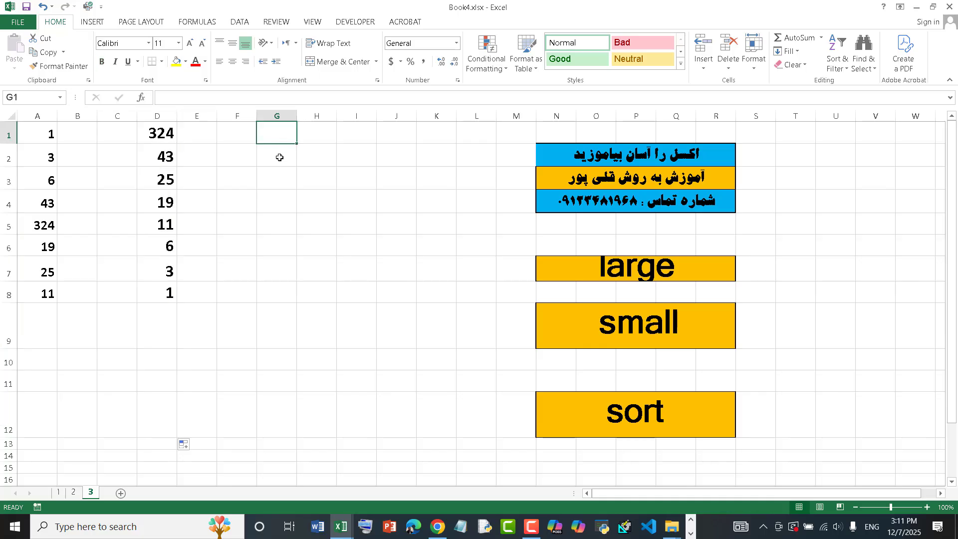
pyautogui.write('=s')
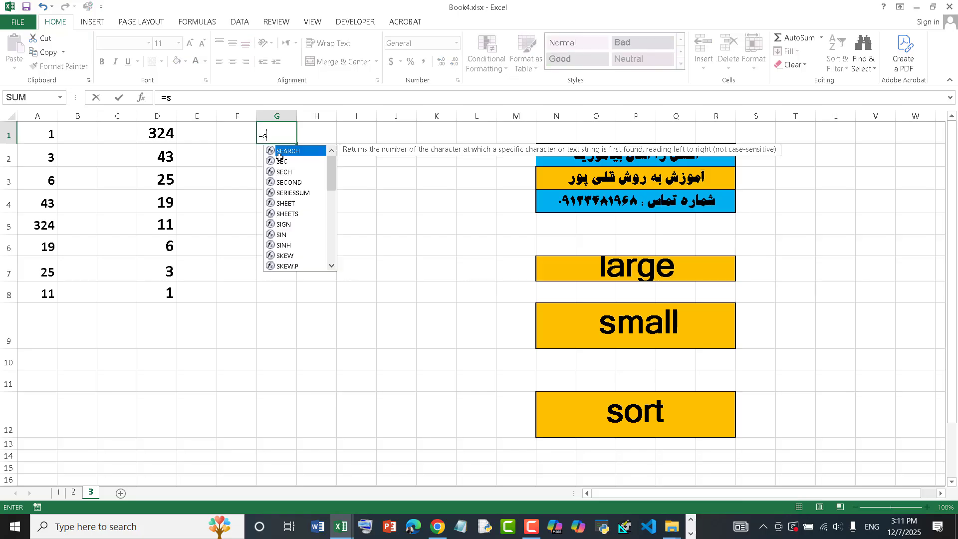
pyautogui.write('mall(')
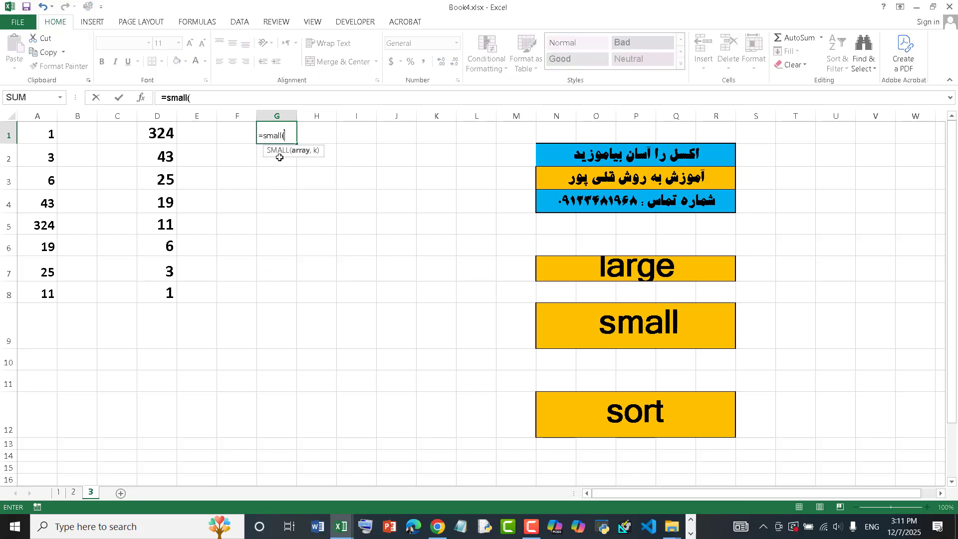
pyautogui.hotkey('ctrl', 'a')
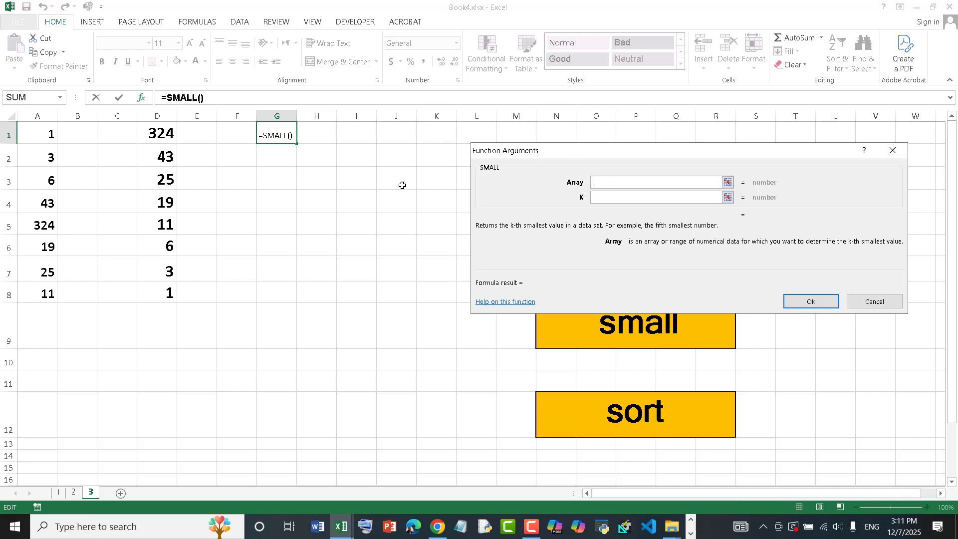
pyautogui.click(36, 115)
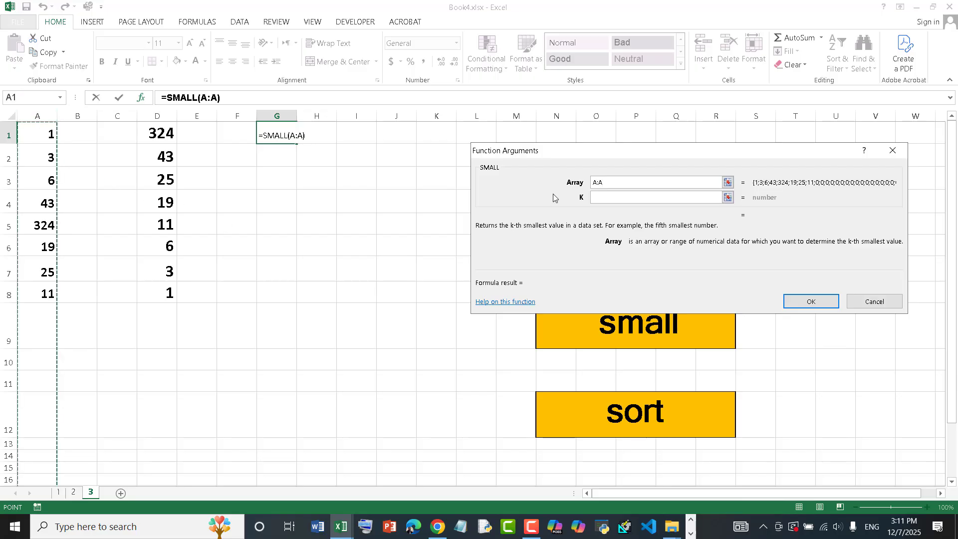
pyautogui.click(598, 197)
pyautogui.write('row')
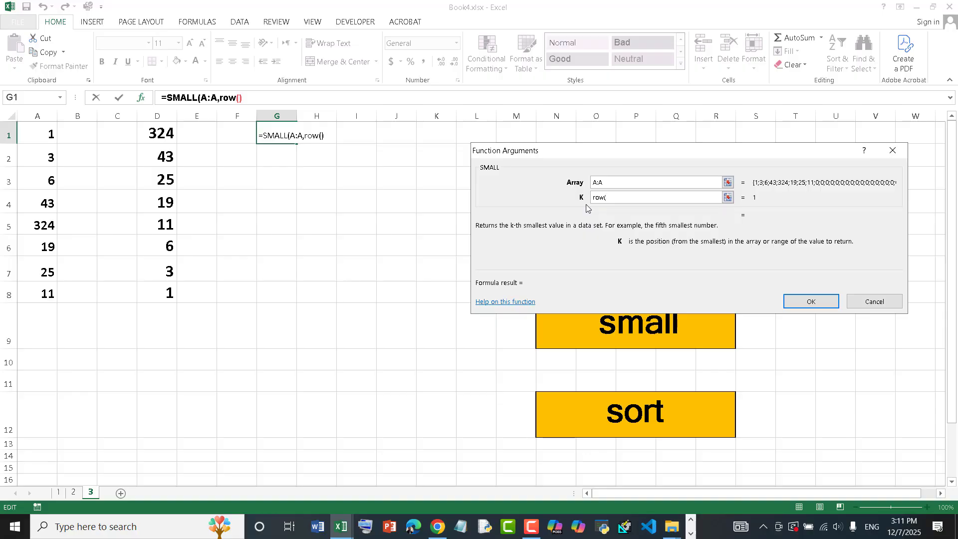
pyautogui.write('(a1')
pyautogui.press('Return')
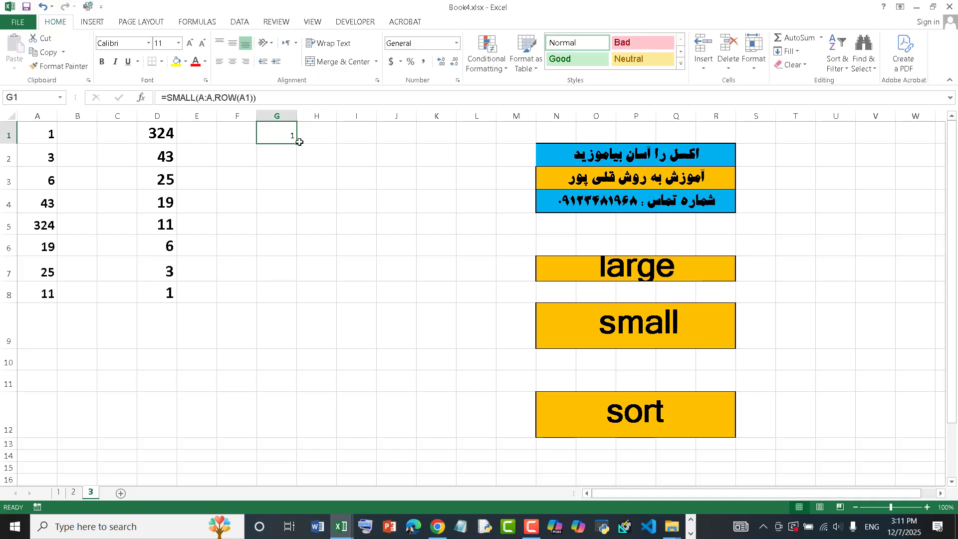
# Fill the SMALL formula from G1 down to G8, extending it a few cells at a time
pyautogui.moveTo(297, 143); pyautogui.dragTo(294, 167)
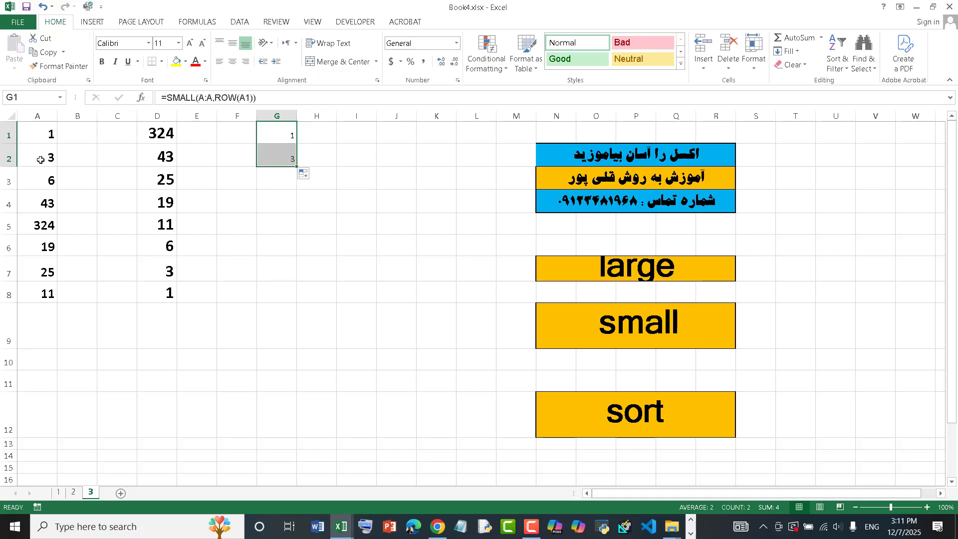
pyautogui.moveTo(297, 168); pyautogui.dragTo(297, 185)
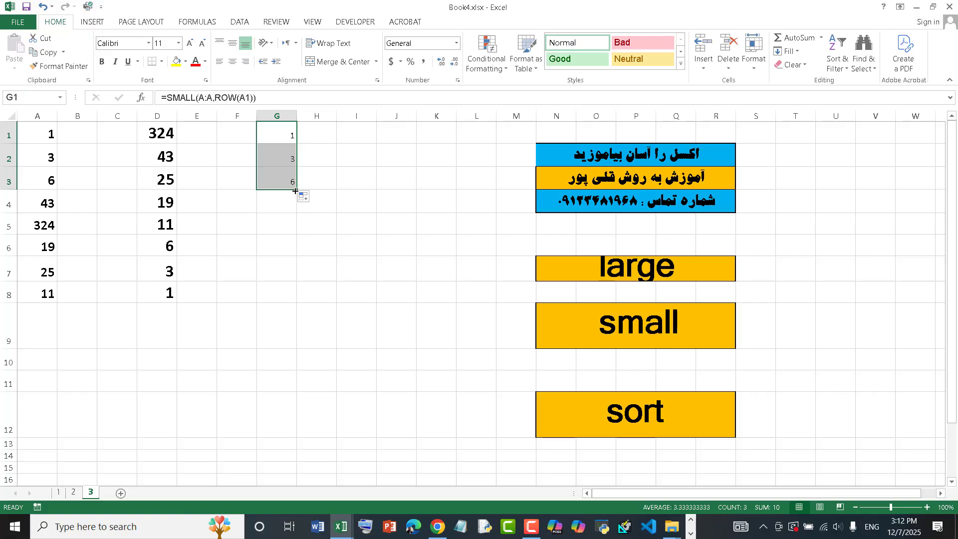
pyautogui.moveTo(295, 190); pyautogui.dragTo(294, 215)
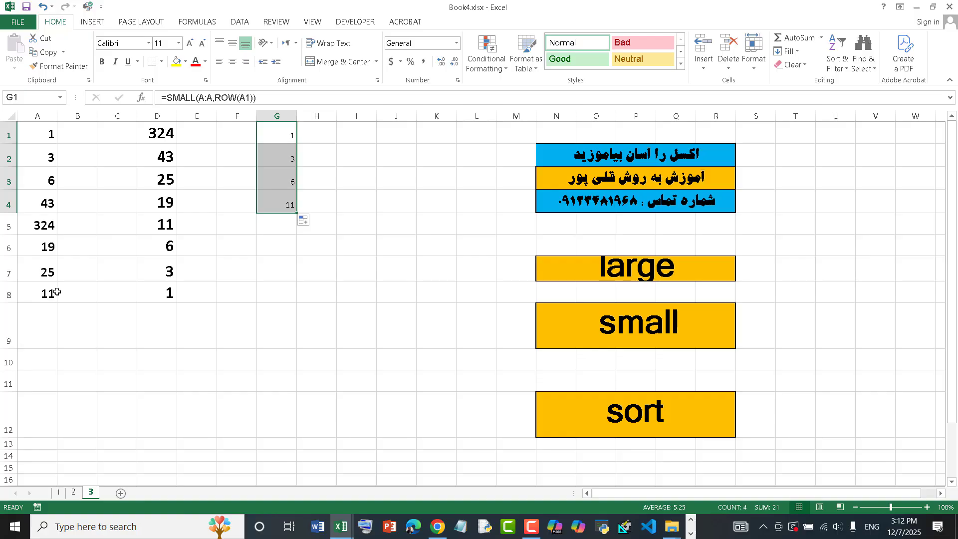
pyautogui.moveTo(298, 214); pyautogui.dragTo(297, 253)
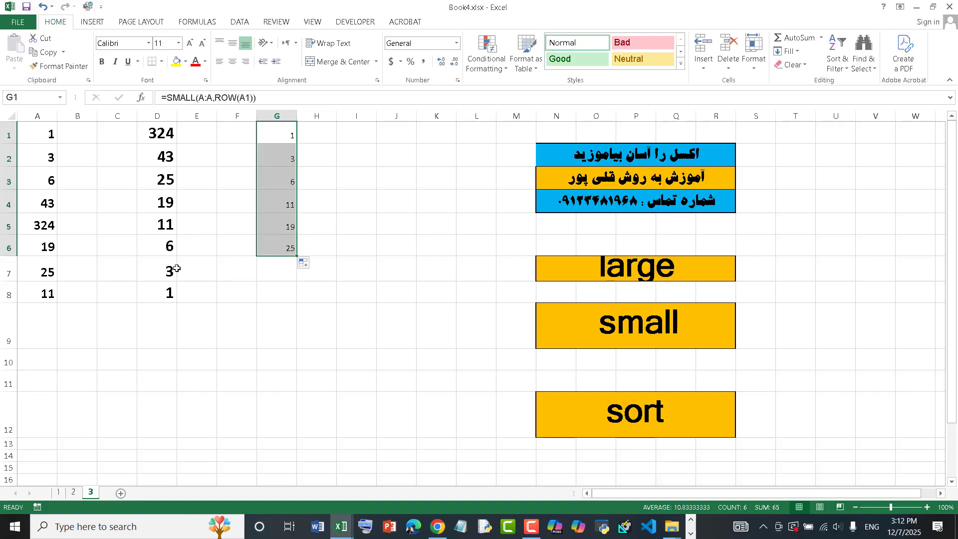
pyautogui.click(294, 251)
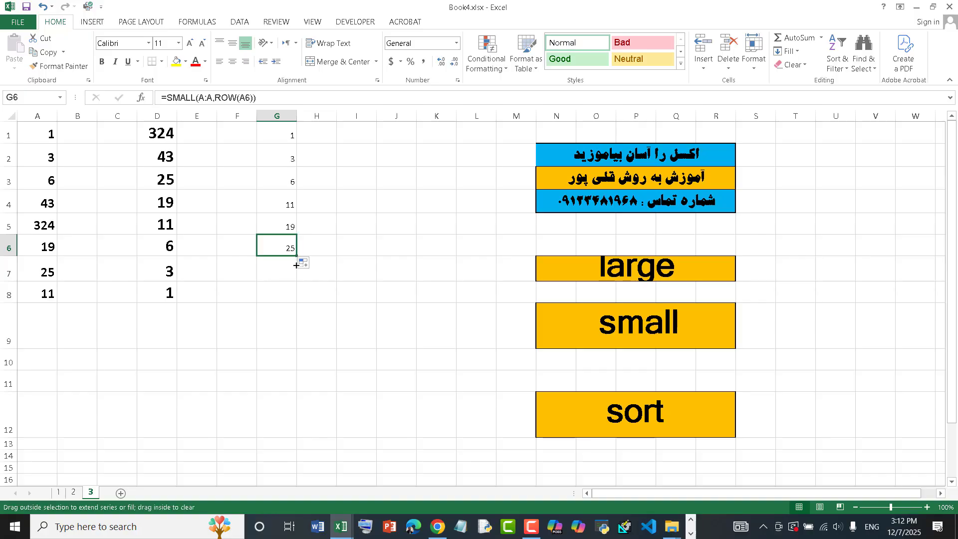
pyautogui.moveTo(297, 265); pyautogui.dragTo(299, 295)
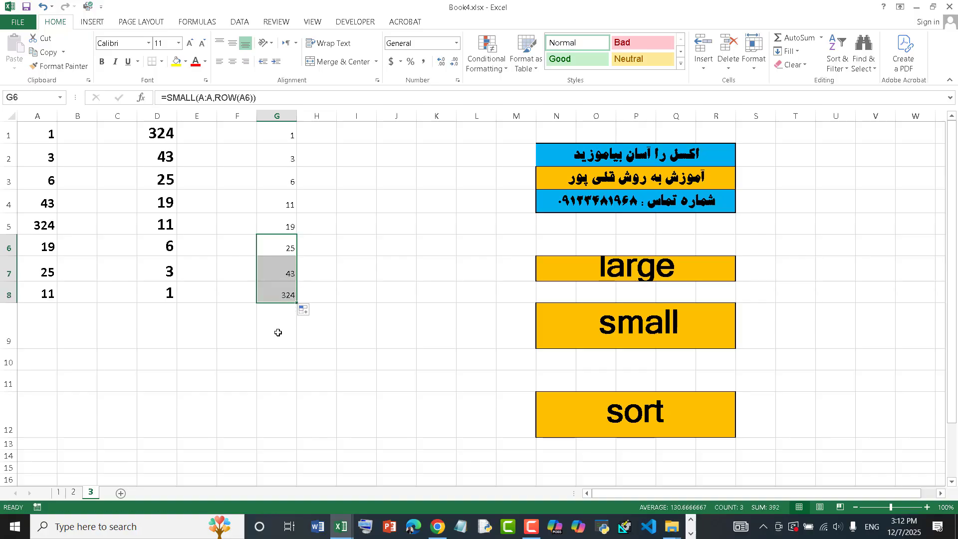
# Copy the formatting of D1 onto the whole of column G
pyautogui.click(151, 133)
pyautogui.click(59, 66)
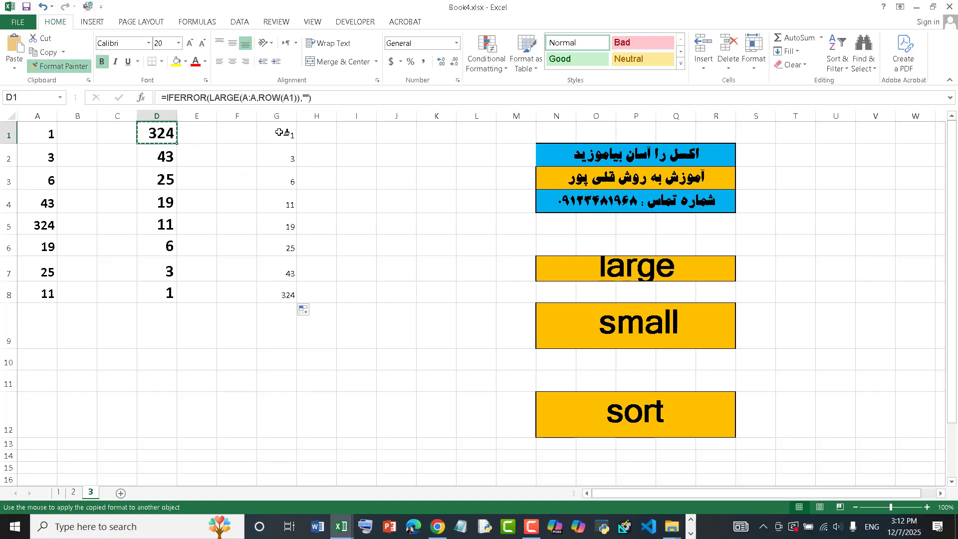
pyautogui.click(277, 116)
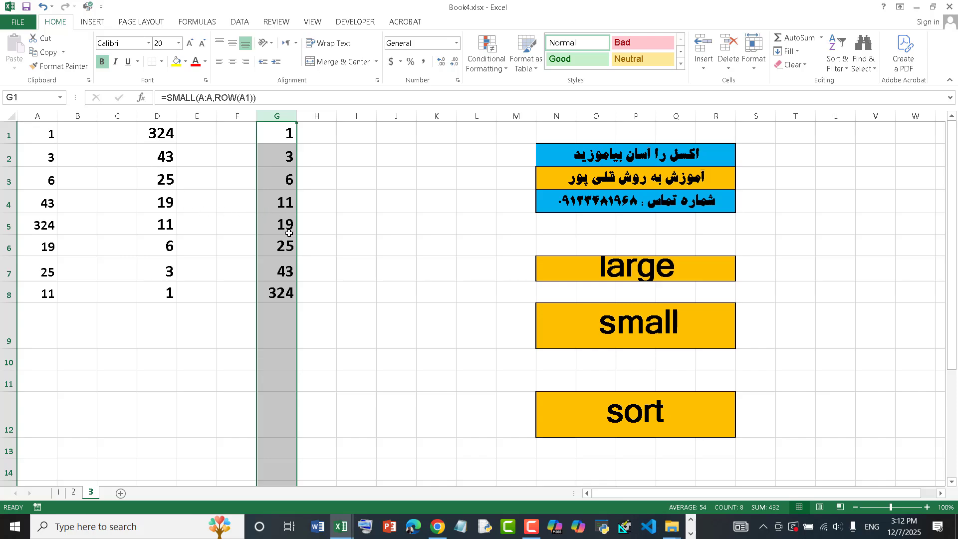
# Replace the value in A3 with 44 and the value in A1 with 112 to test the sorted columns
pyautogui.click(157, 133)
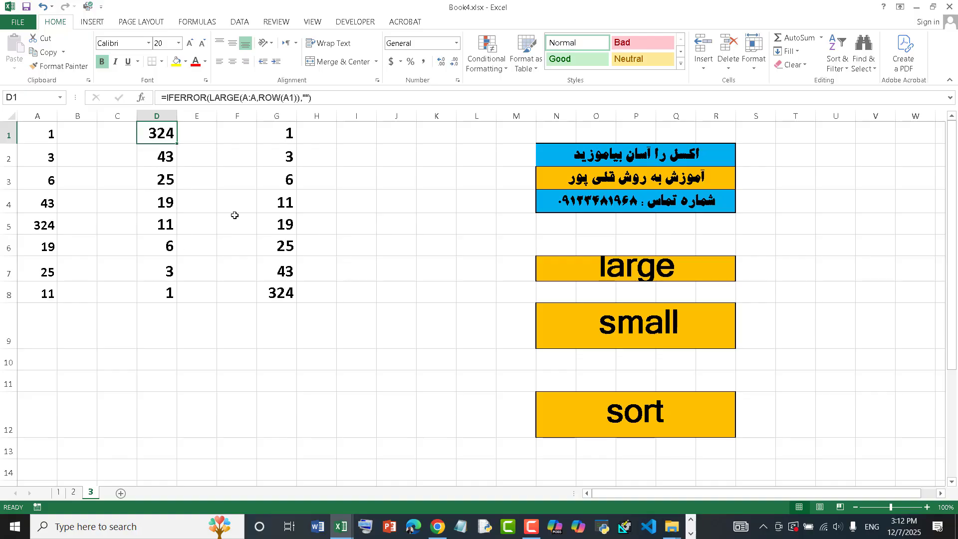
pyautogui.click(287, 132)
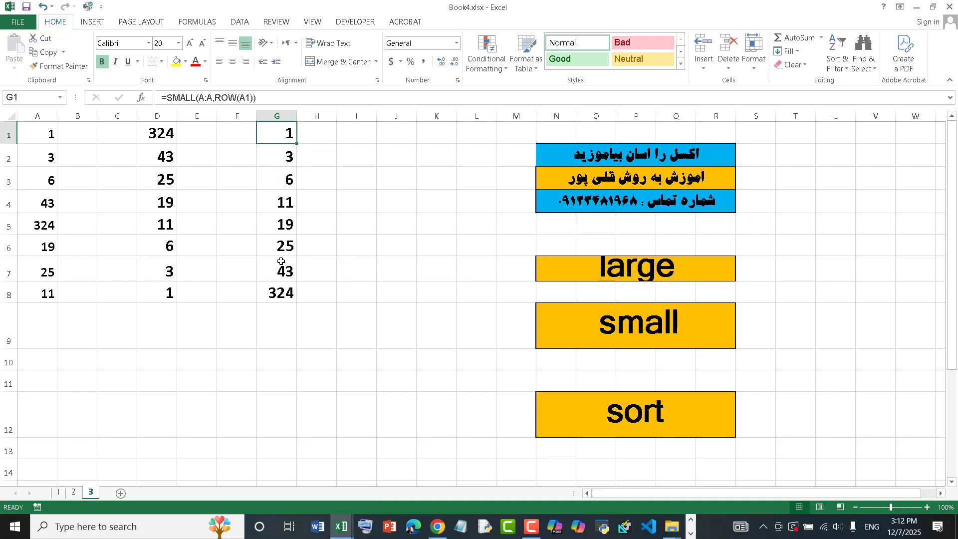
pyautogui.click(31, 229)
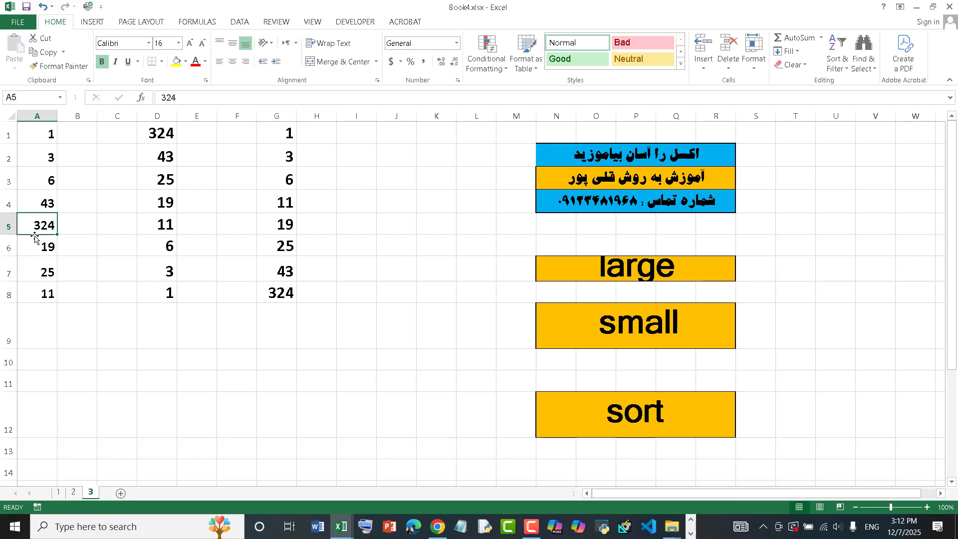
pyautogui.click(37, 181)
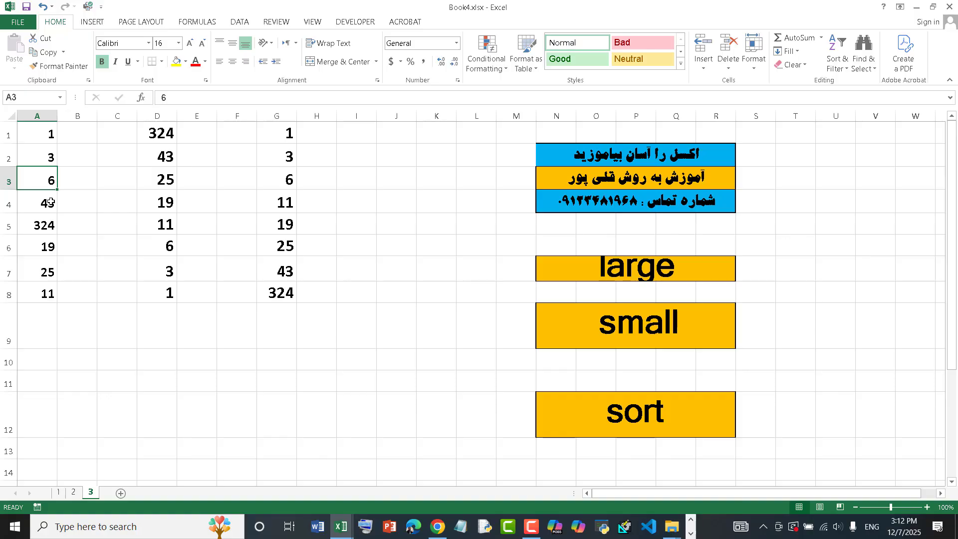
pyautogui.write('44')
pyautogui.press('Return')
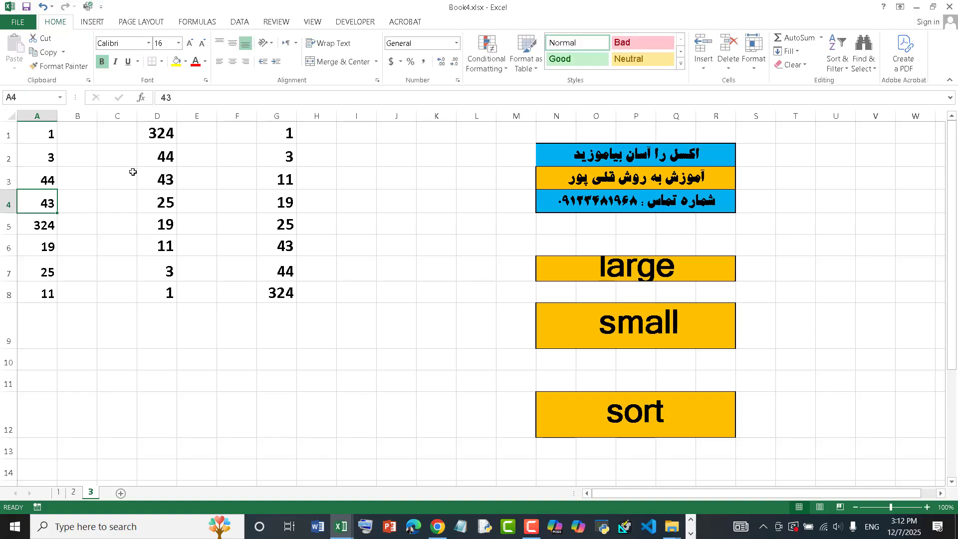
pyautogui.click(38, 137)
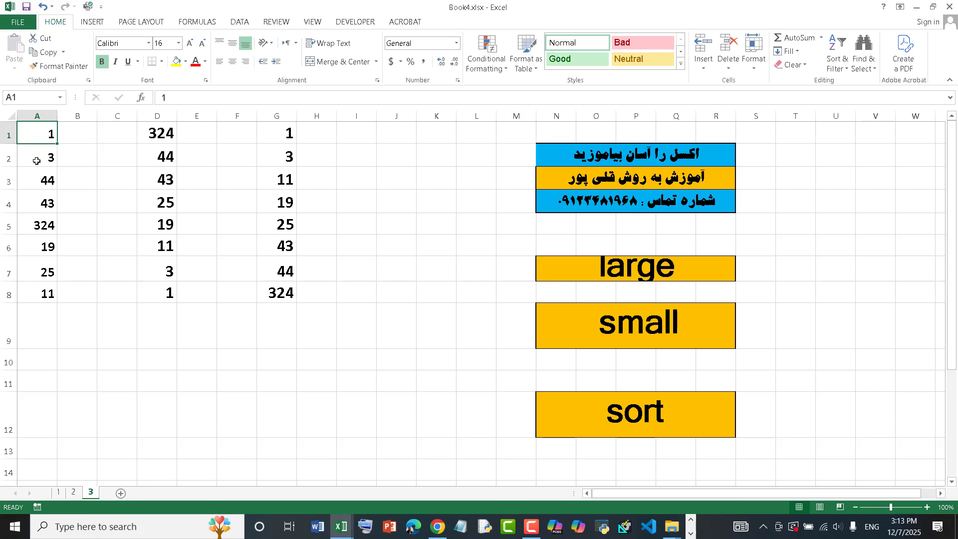
pyautogui.write('112')
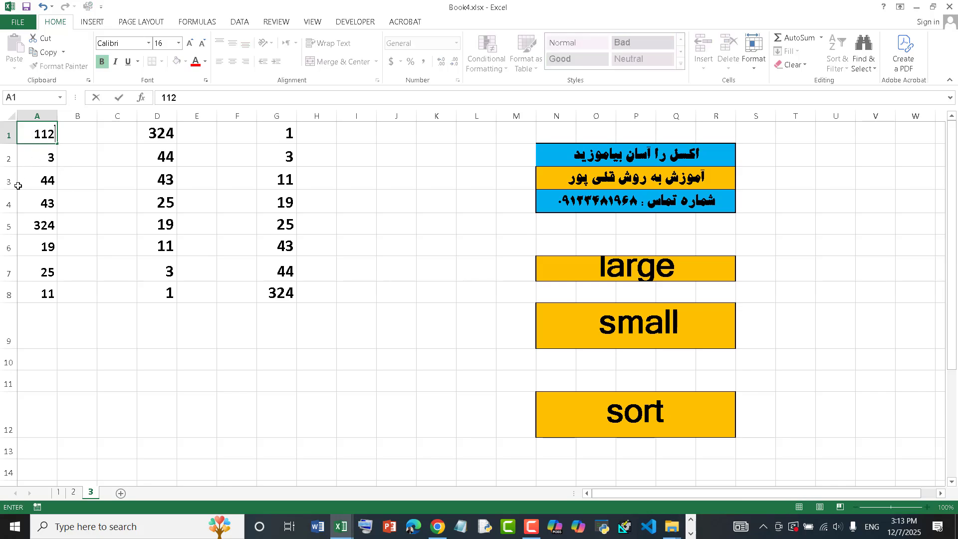
pyautogui.press('Return')
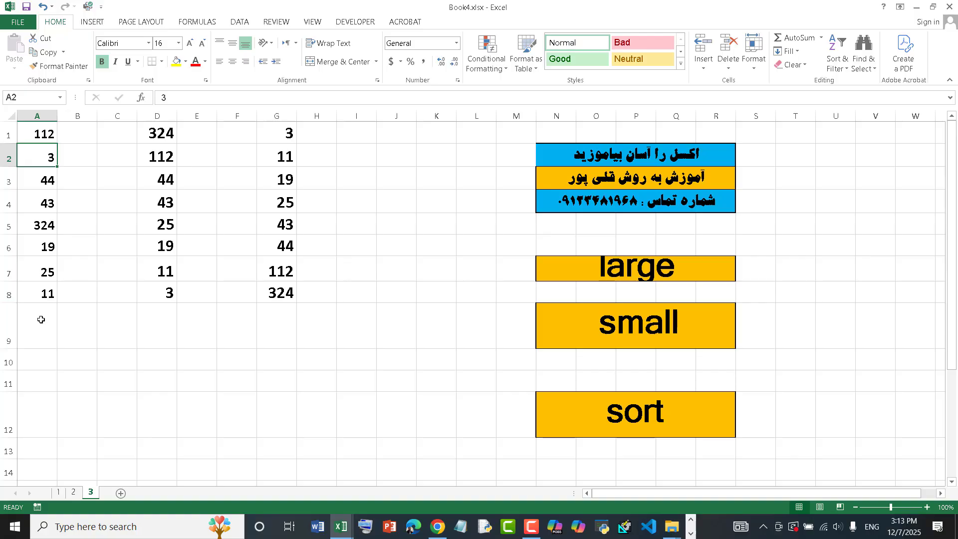
# Add two more numbers below the column A list: 8 in A9 and 104 in A10
pyautogui.click(37, 346)
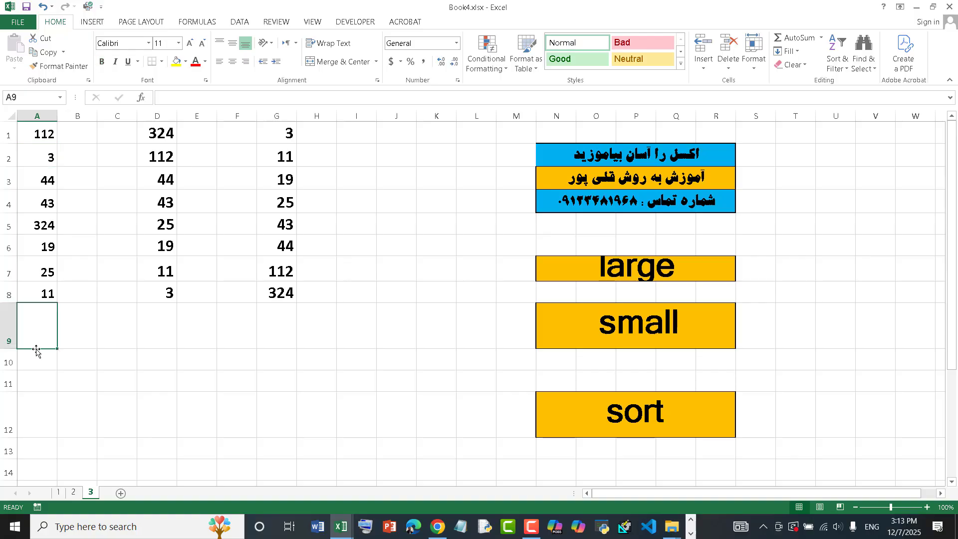
pyautogui.write('8')
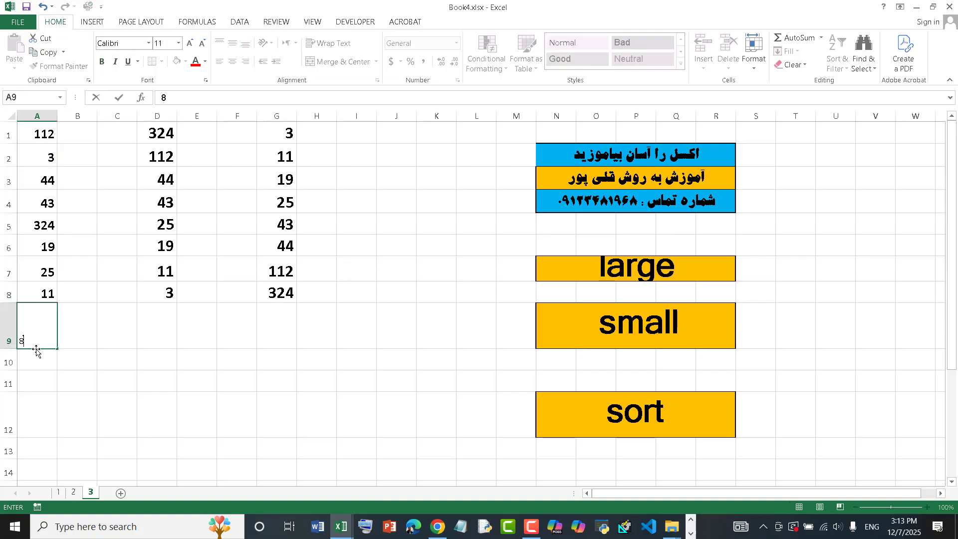
pyautogui.press('Return')
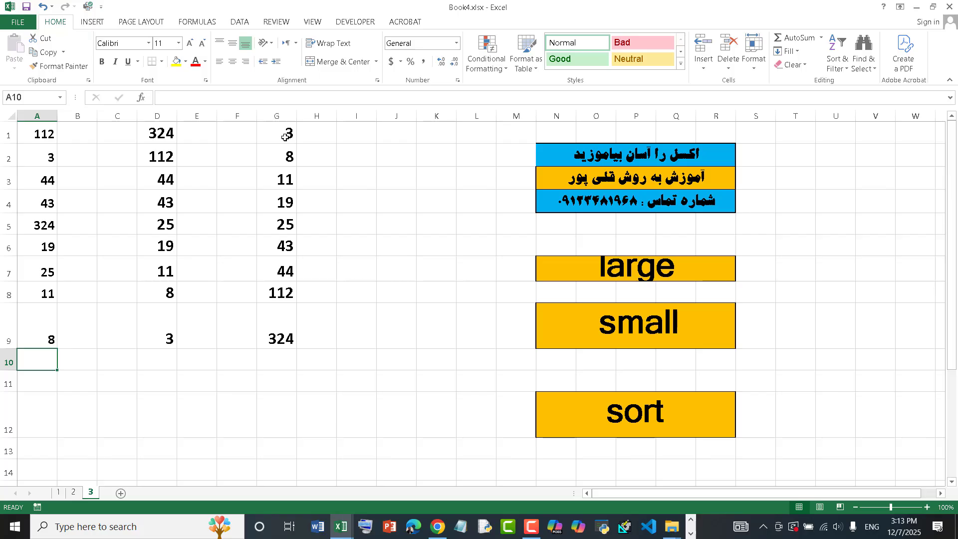
pyautogui.click(290, 163)
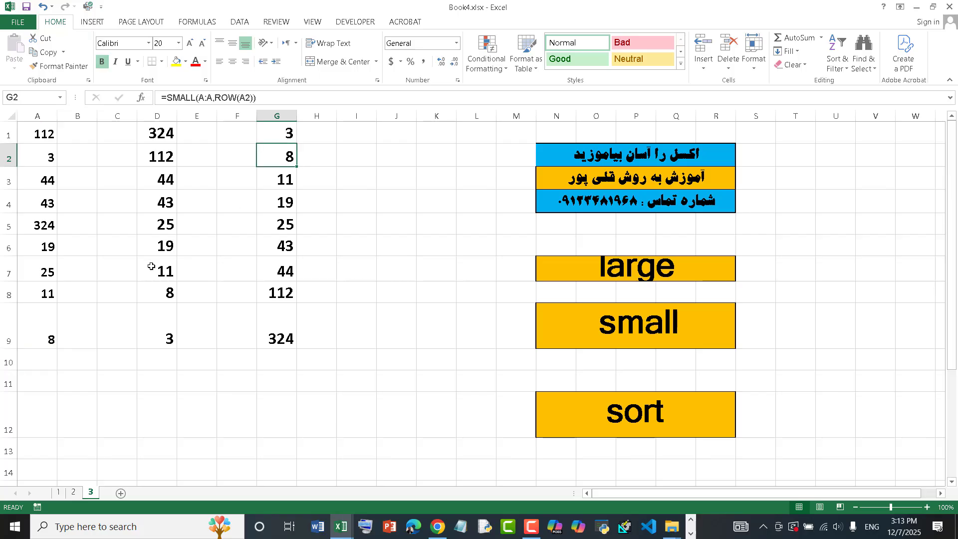
pyautogui.click(46, 362)
pyautogui.write('104')
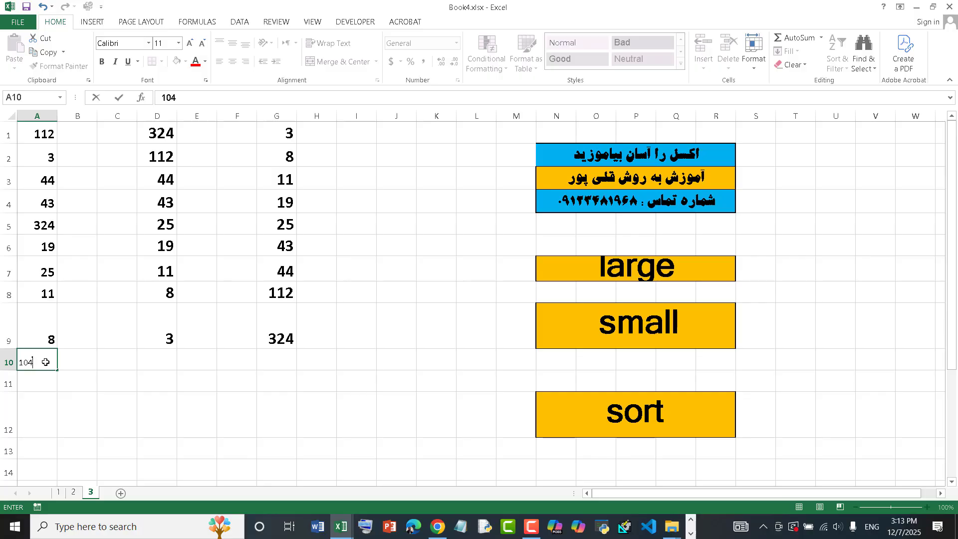
pyautogui.press('Return')
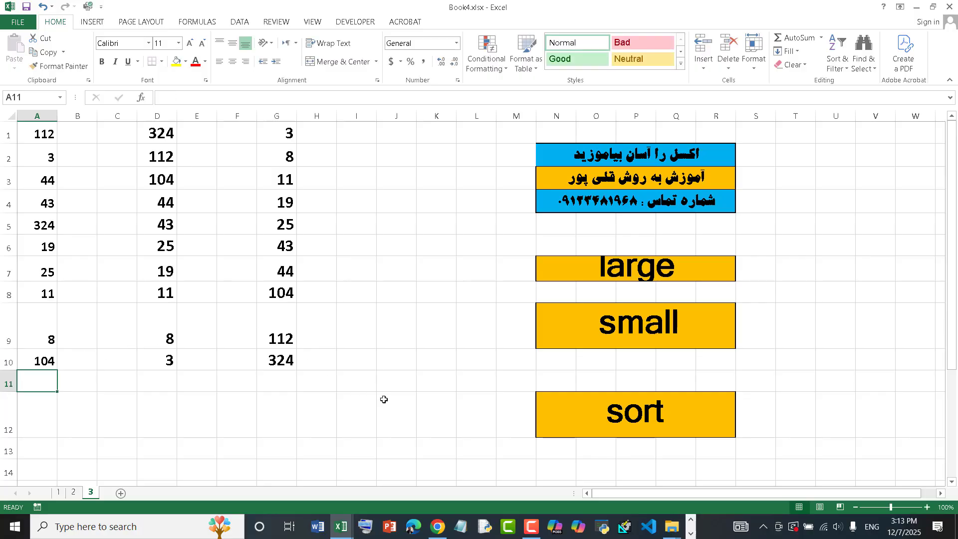
pyautogui.click(531, 526)
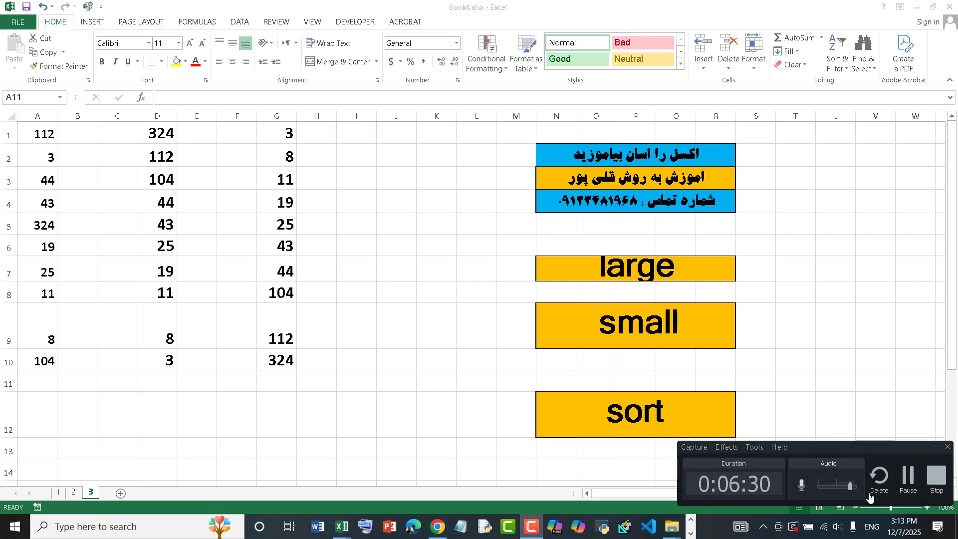
pyautogui.click(908, 476)
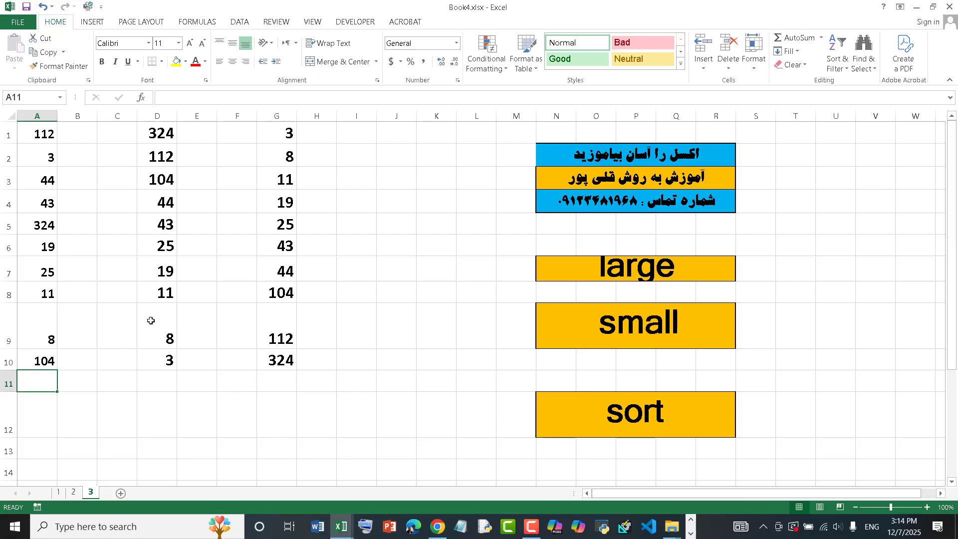
# Change the number in cell A5 to 23 and the number in cell A1 to 5
pyautogui.click(29, 226)
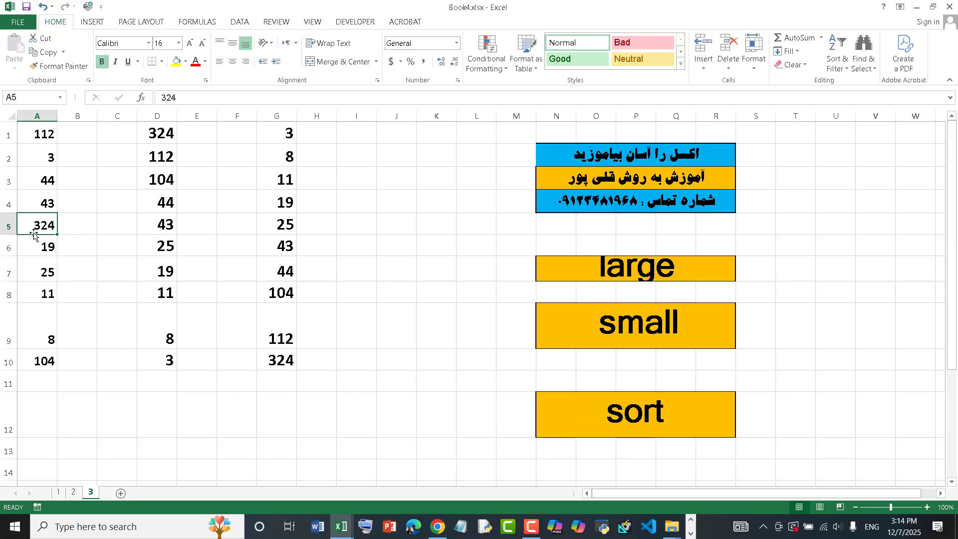
pyautogui.write('23')
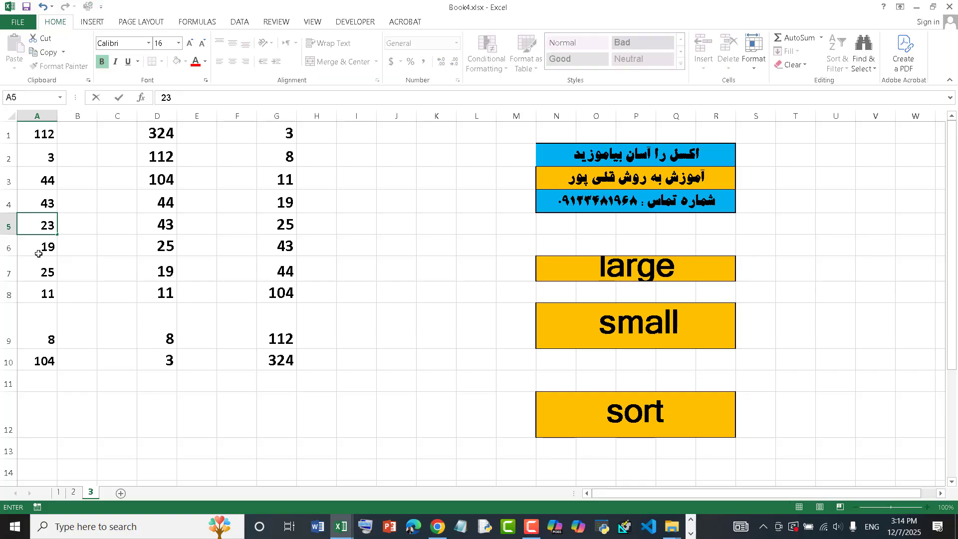
pyautogui.press('Return')
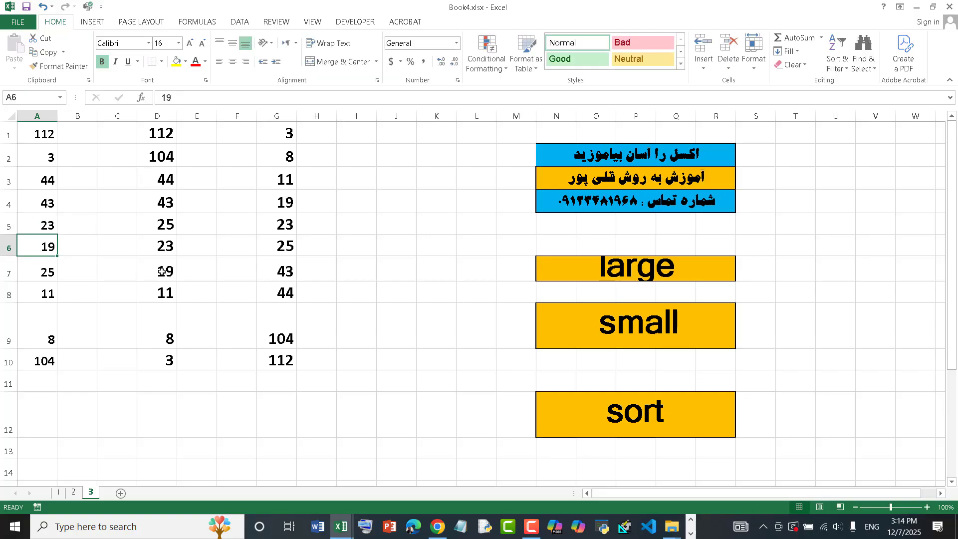
pyautogui.click(284, 229)
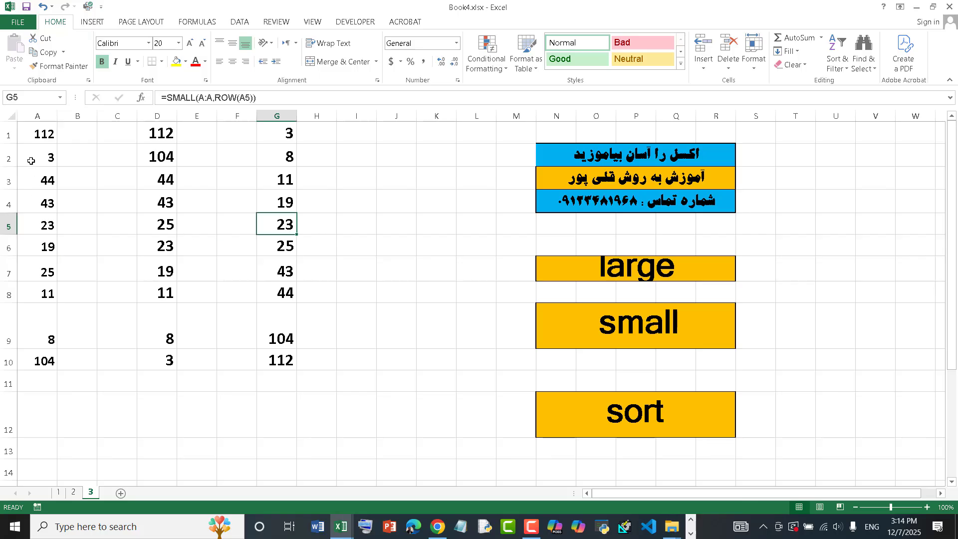
pyautogui.click(31, 161)
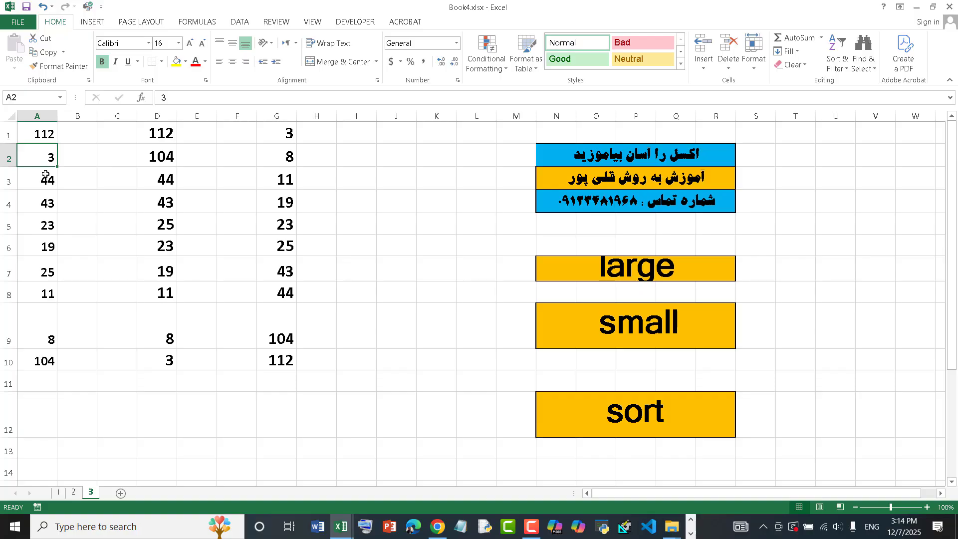
pyautogui.press('Up')
pyautogui.write('5')
pyautogui.press('Return')
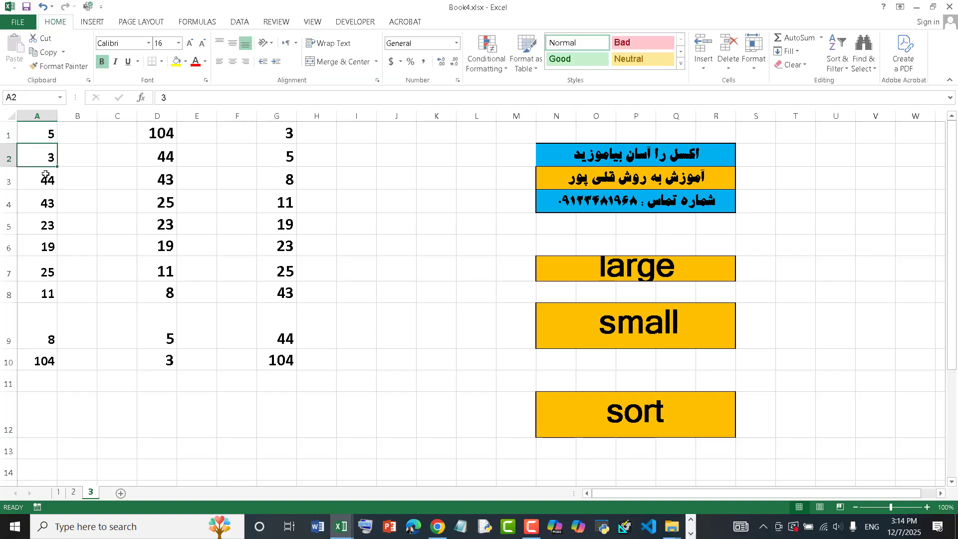
# Change the number in cell A3 to 7 and the number in cell A6 to 11
pyautogui.click(45, 175)
pyautogui.write('7')
pyautogui.press('Return')
pyautogui.press('Return')
pyautogui.press('Return')
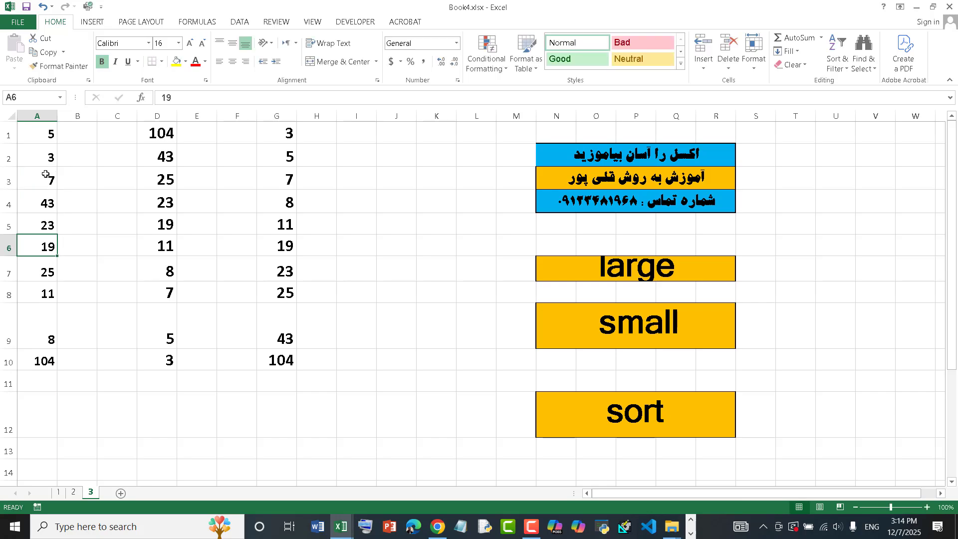
pyautogui.write('11')
pyautogui.press('Return')
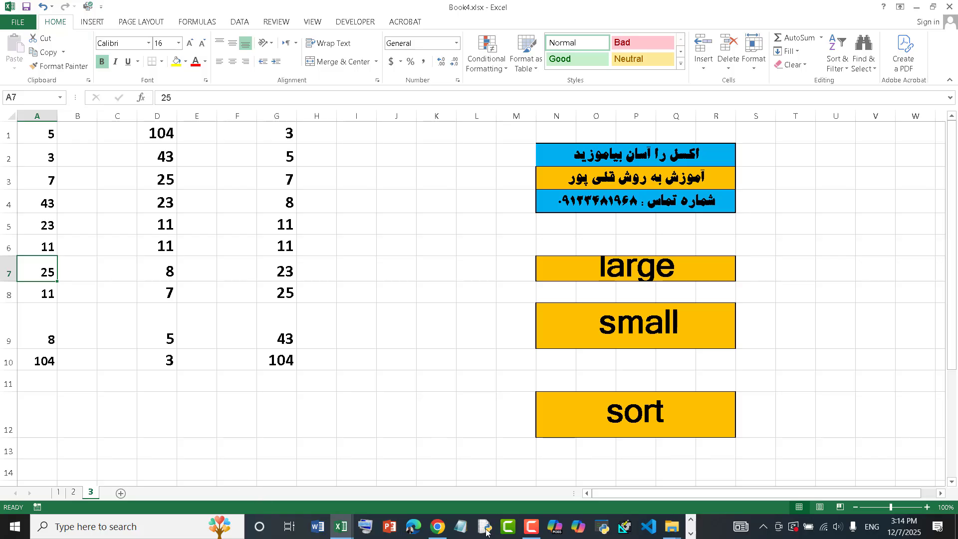
pyautogui.click(532, 528)
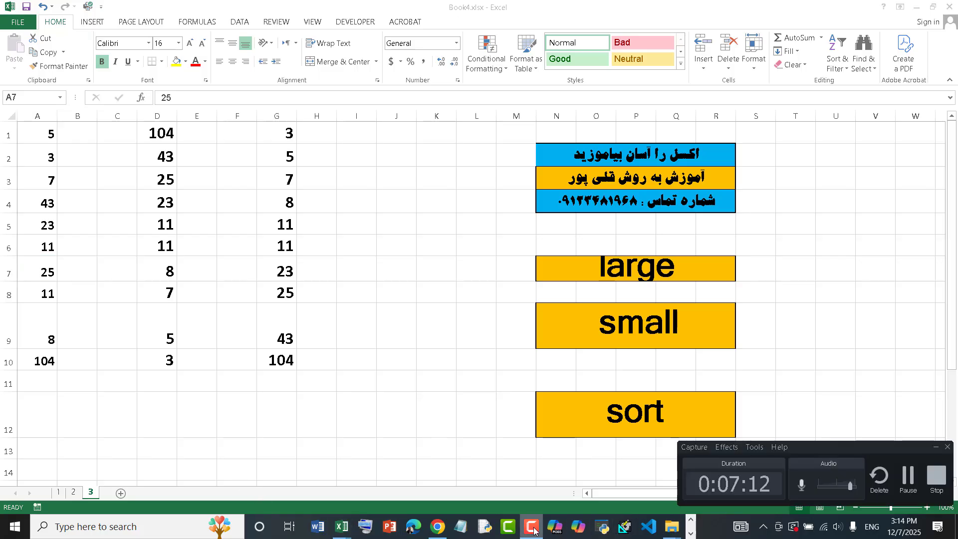
pyautogui.click(910, 477)
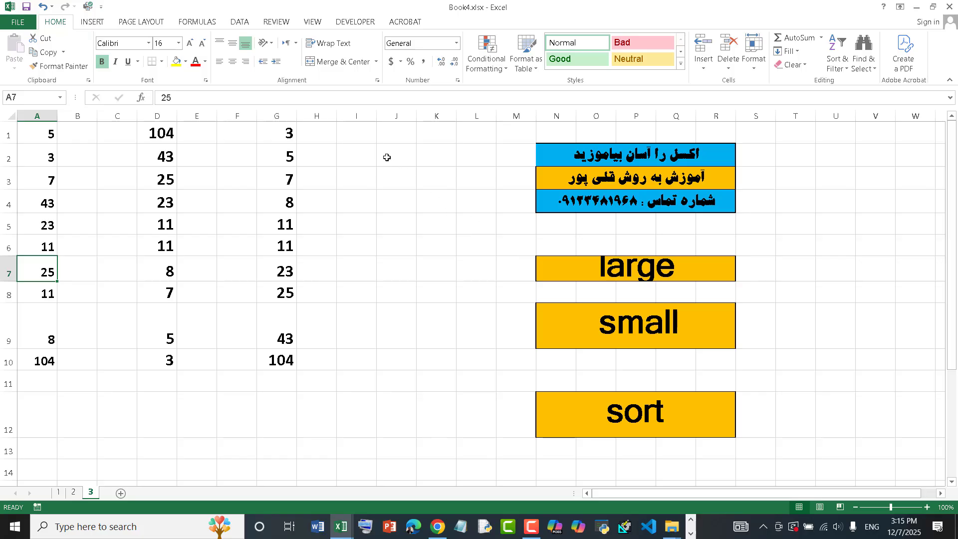
# Enter =SMALL(A:A,1) in cell J1 and confirm it through the function's arguments dialog
pyautogui.click(391, 136)
pyautogui.write('=sma')
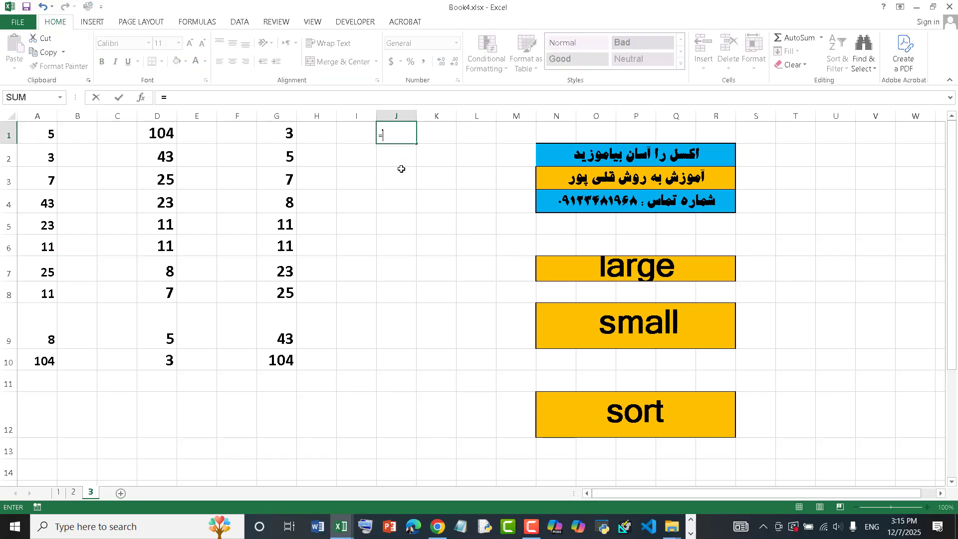
pyautogui.write('ll')
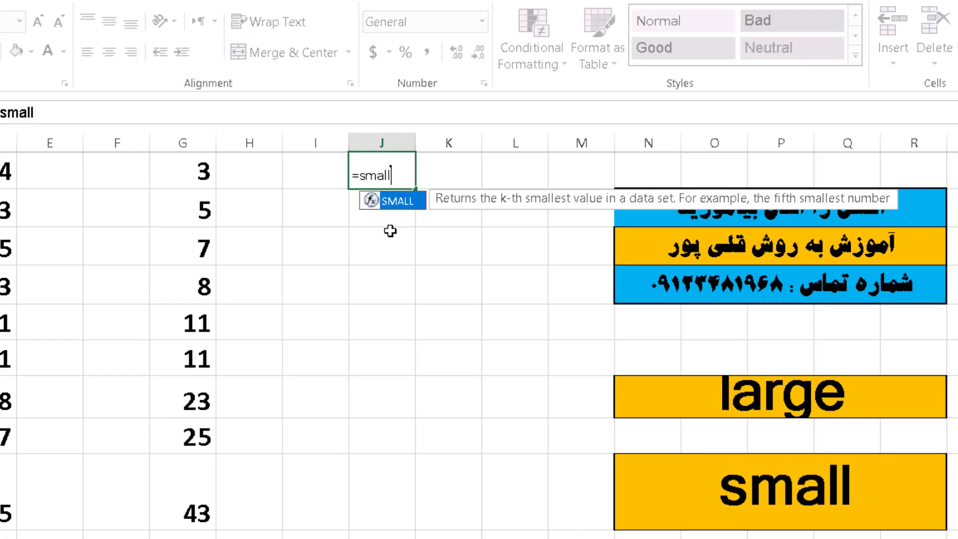
pyautogui.write('(')
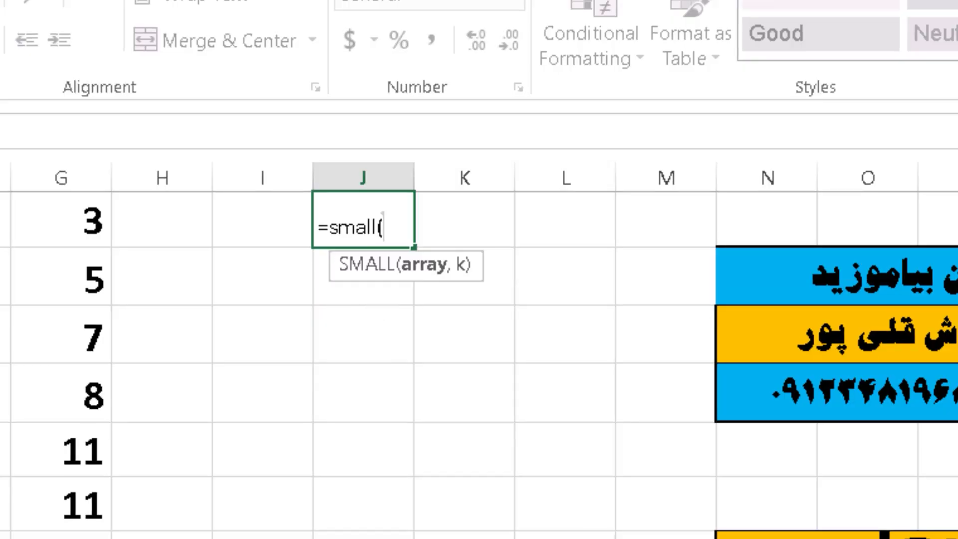
pyautogui.write('A:A,1)')
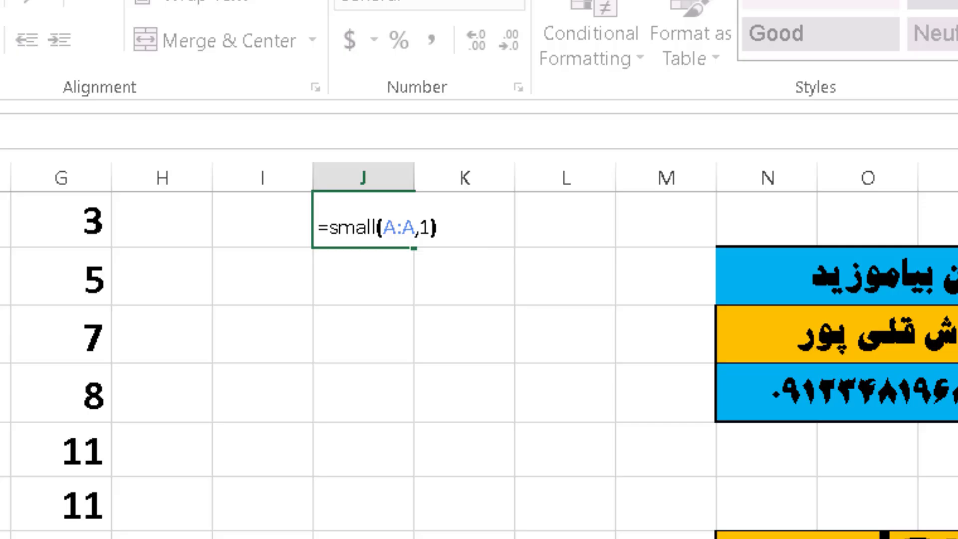
pyautogui.click(138, 97)
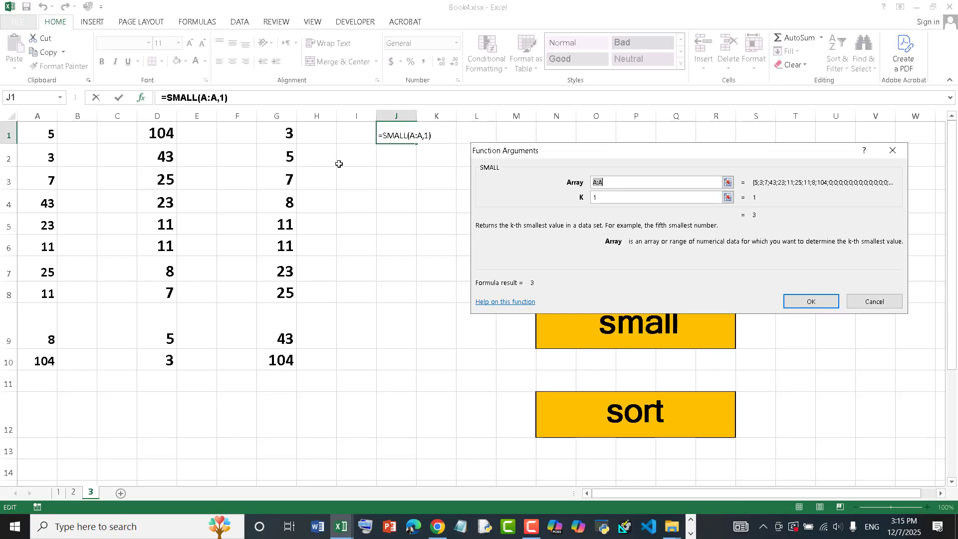
pyautogui.click(817, 305)
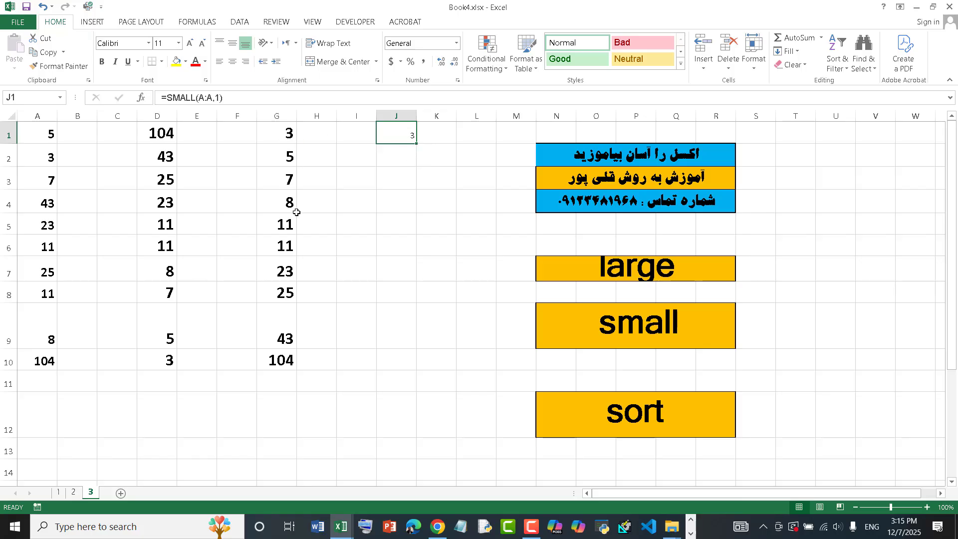
# Set the K argument of the SMALL formula in J1 to 2, using the function's arguments dialog
pyautogui.hotkey('shift', 'F3')
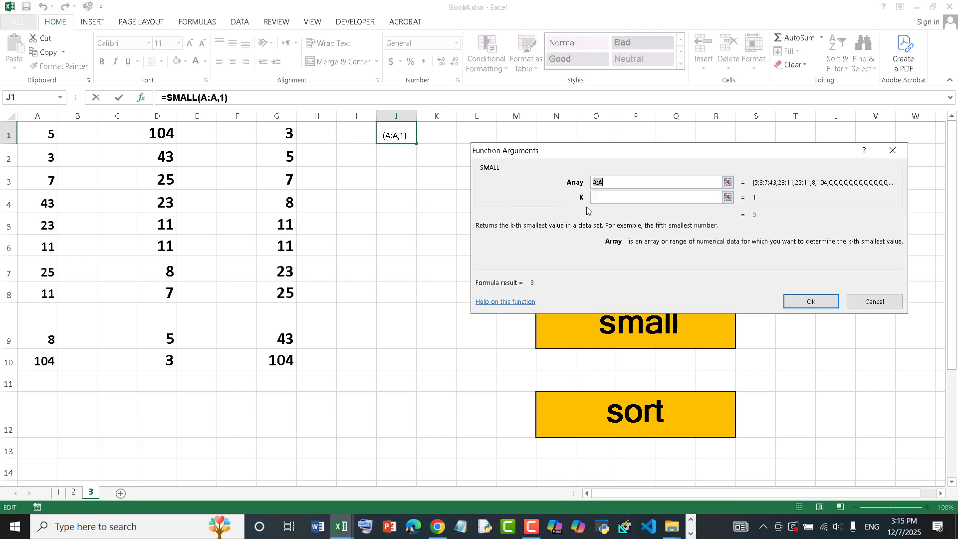
pyautogui.click(605, 196)
pyautogui.press('BackSpace')
pyautogui.write('2')
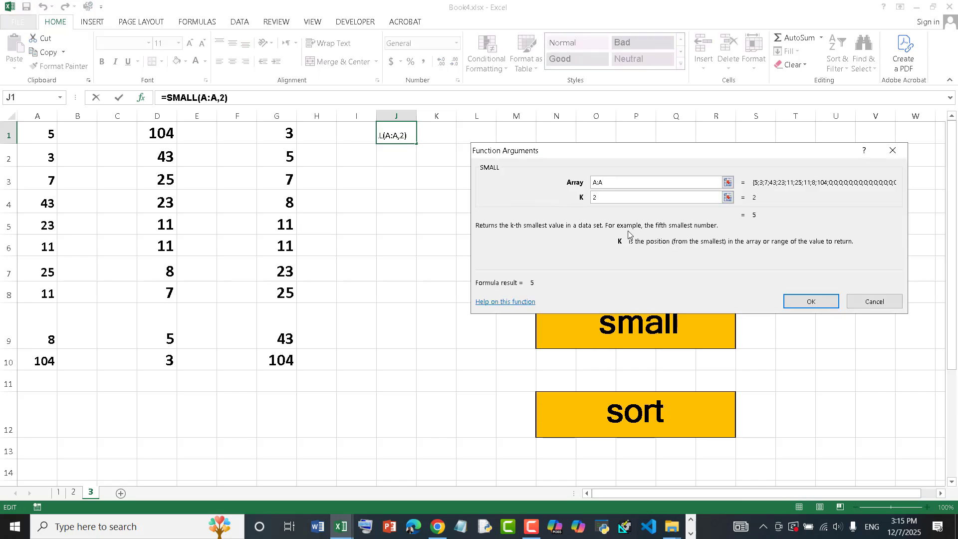
pyautogui.press('Return')
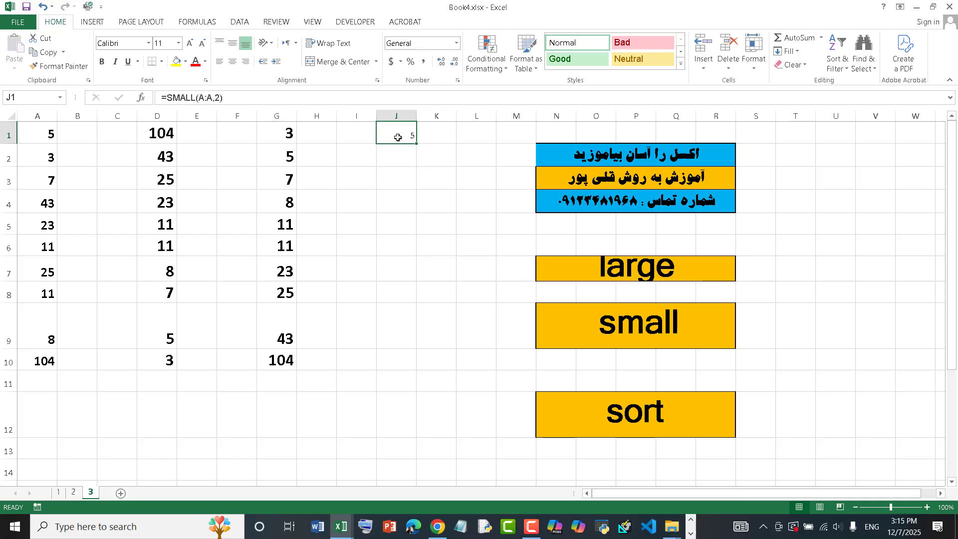
# Enter =LARGE(A:A,1) in cell K1, filling in the Array and K values through the function's arguments dialog
pyautogui.click(441, 137)
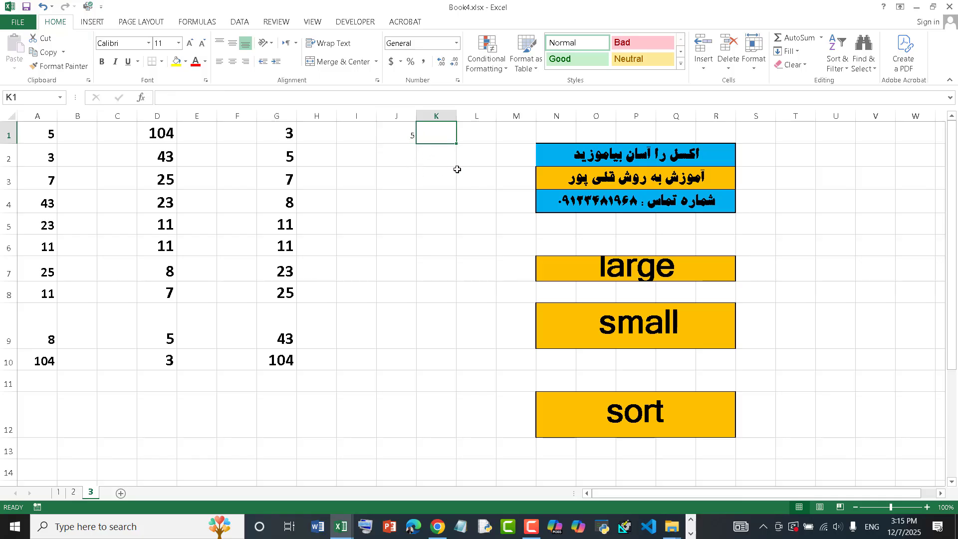
pyautogui.write('=larh')
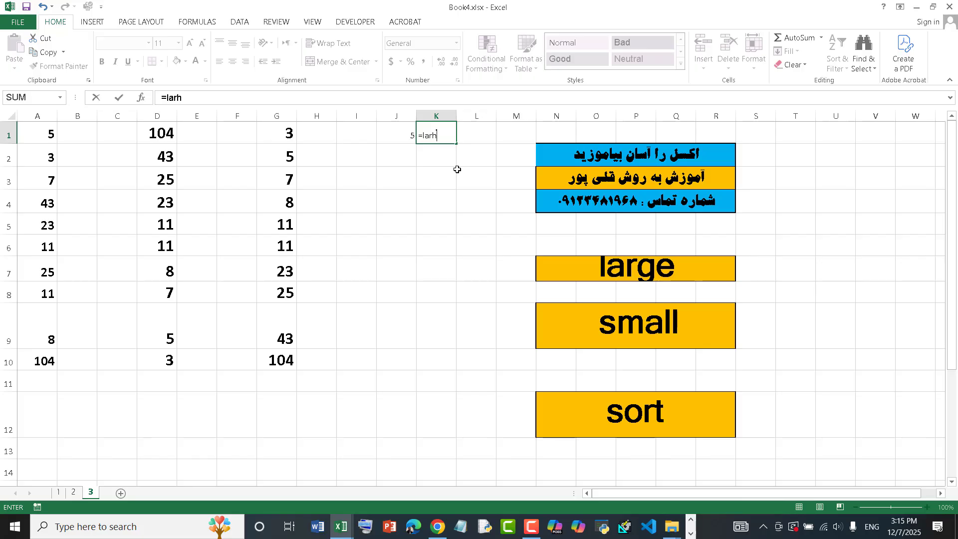
pyautogui.press('BackSpace')
pyautogui.write('g')
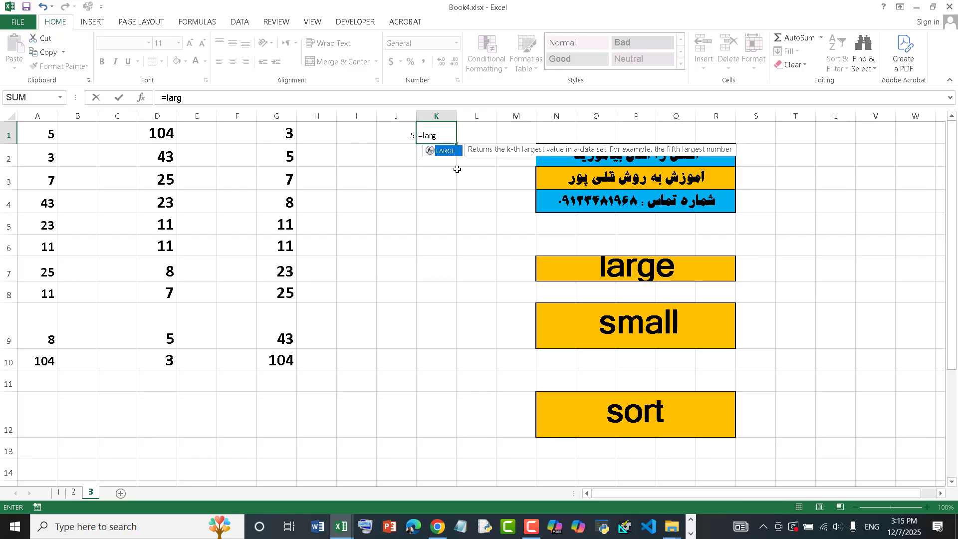
pyautogui.write('e(')
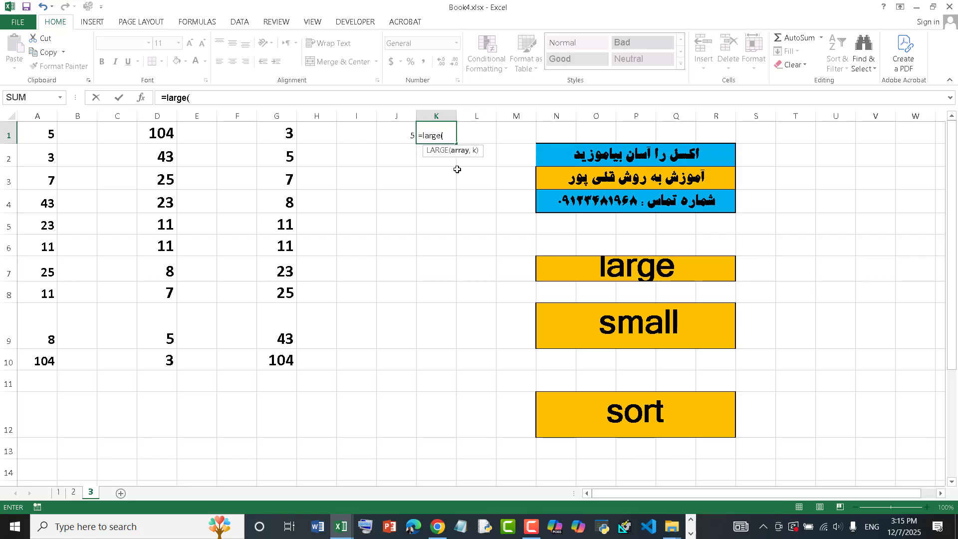
pyautogui.press('Right')
pyautogui.press('BackSpace')
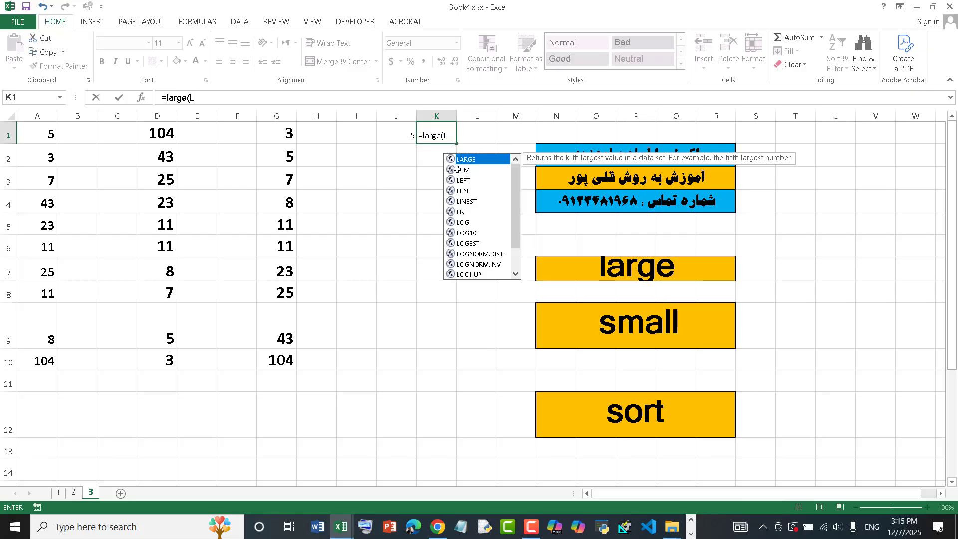
pyautogui.hotkey('ctrl', 'a')
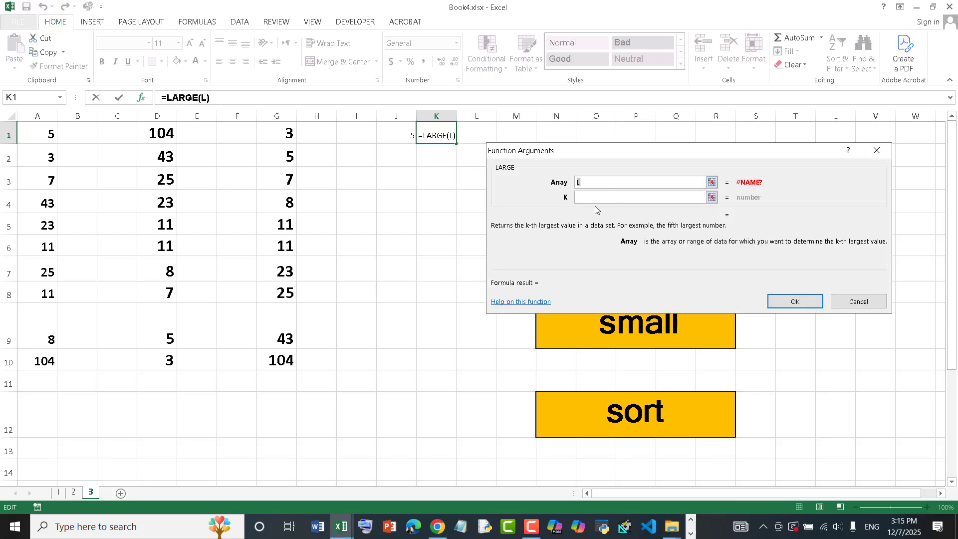
pyautogui.press('BackSpace')
pyautogui.click(46, 116)
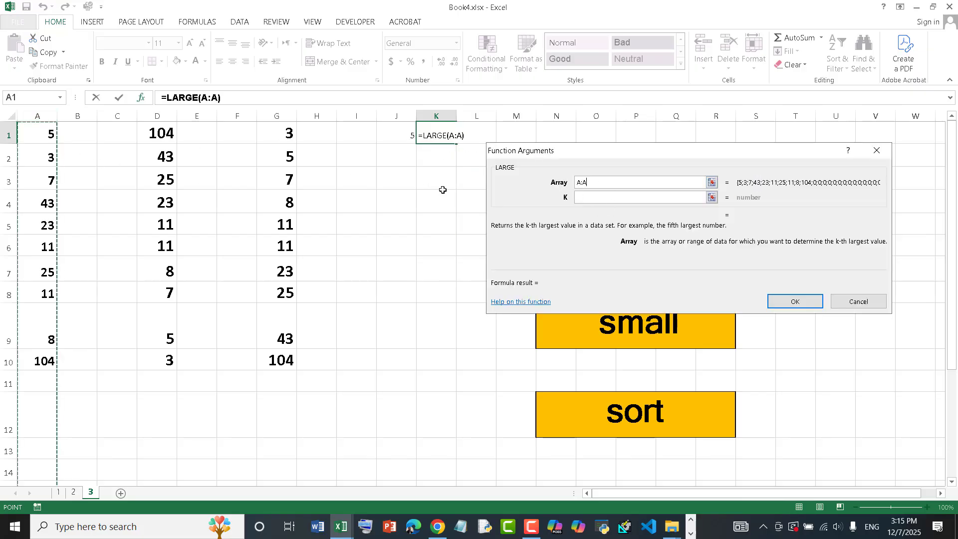
pyautogui.click(602, 198)
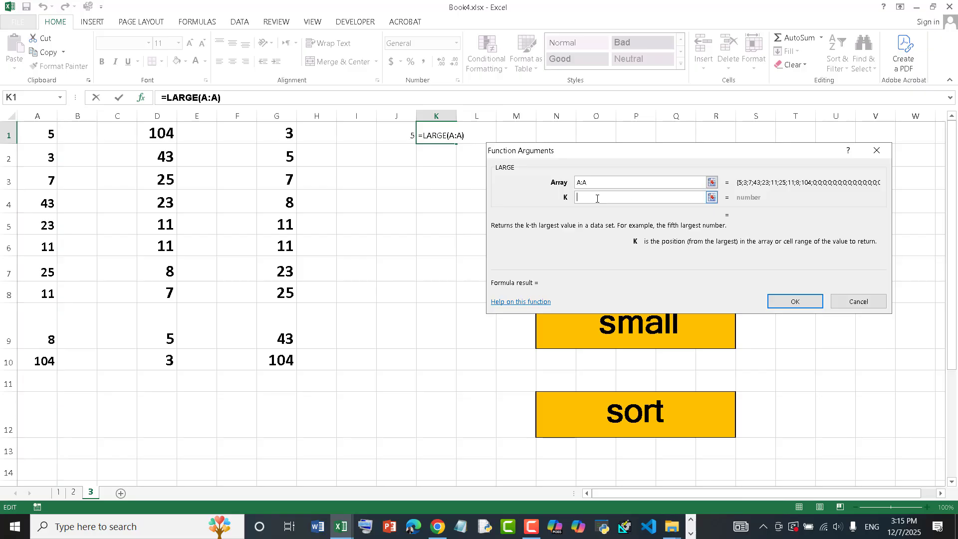
pyautogui.write('1')
pyautogui.press('Return')
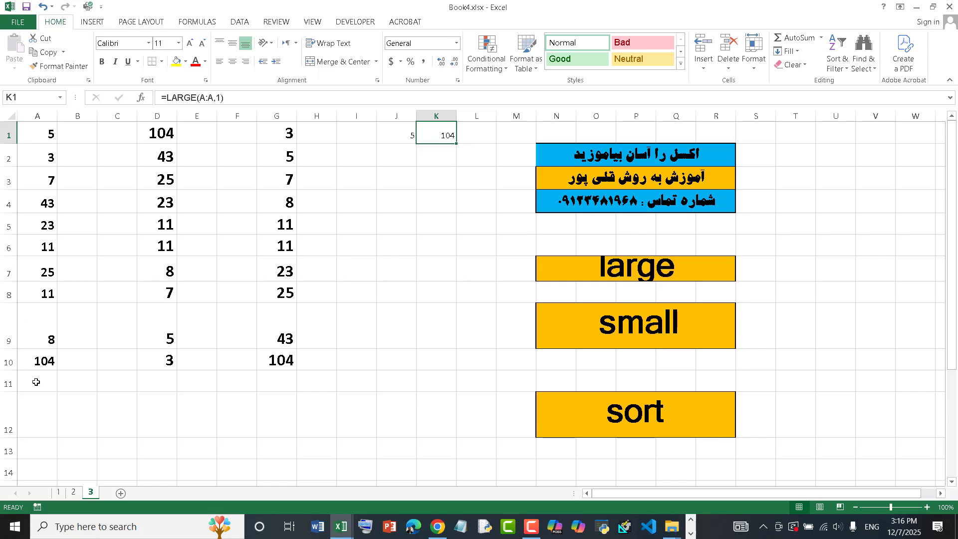
# Change the number in cell A6 to 343
pyautogui.click(39, 246)
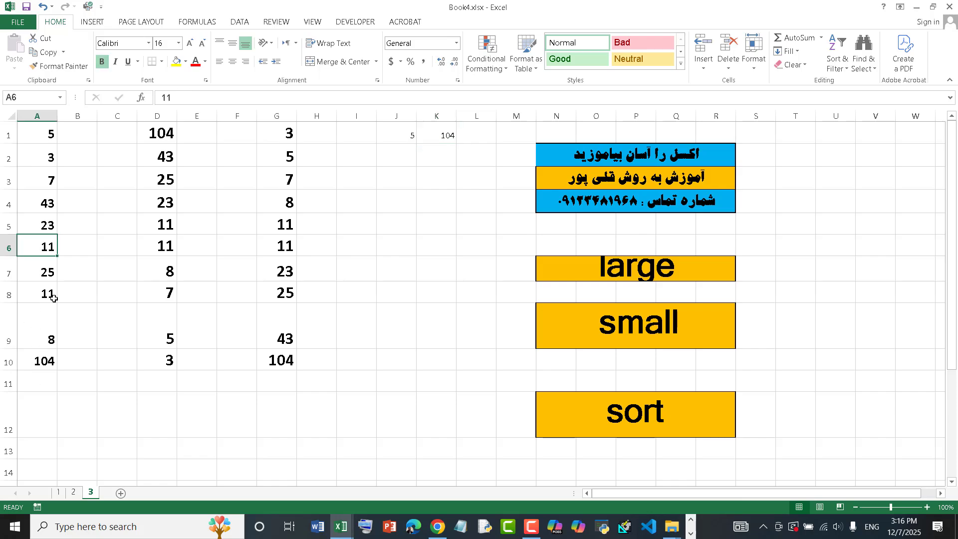
pyautogui.write('343')
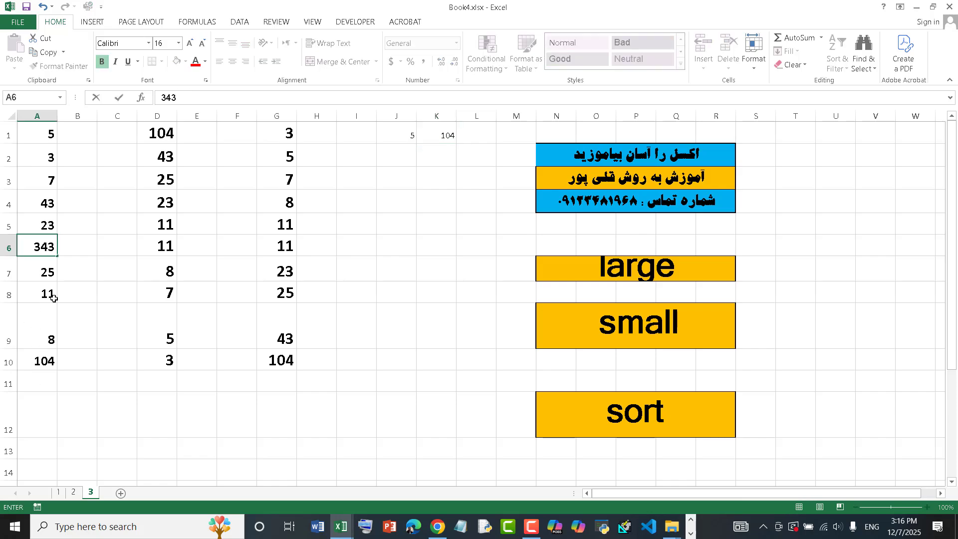
pyautogui.press('Return')
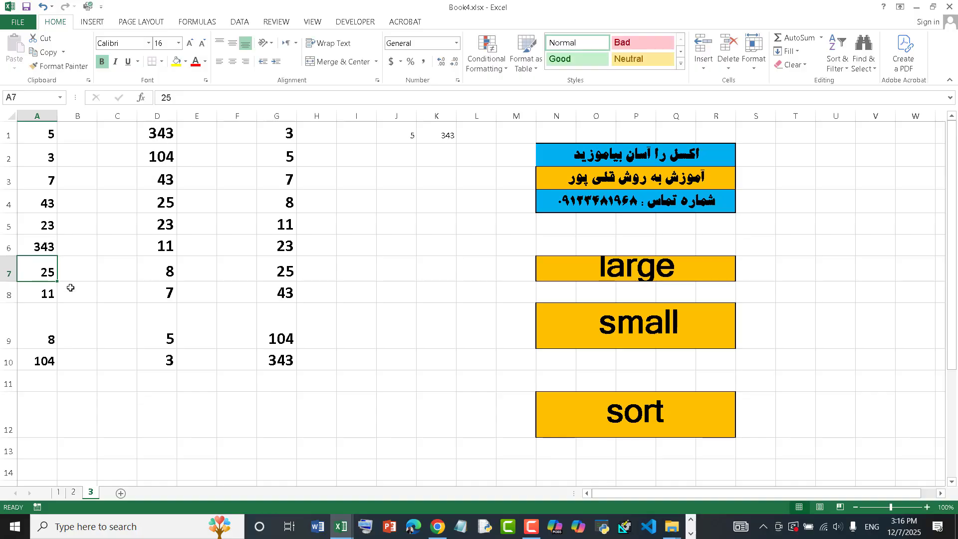
# Set the K argument of the LARGE formula in K1 to 2, using the function's arguments dialog
pyautogui.click(442, 139)
pyautogui.doubleClick(440, 145)
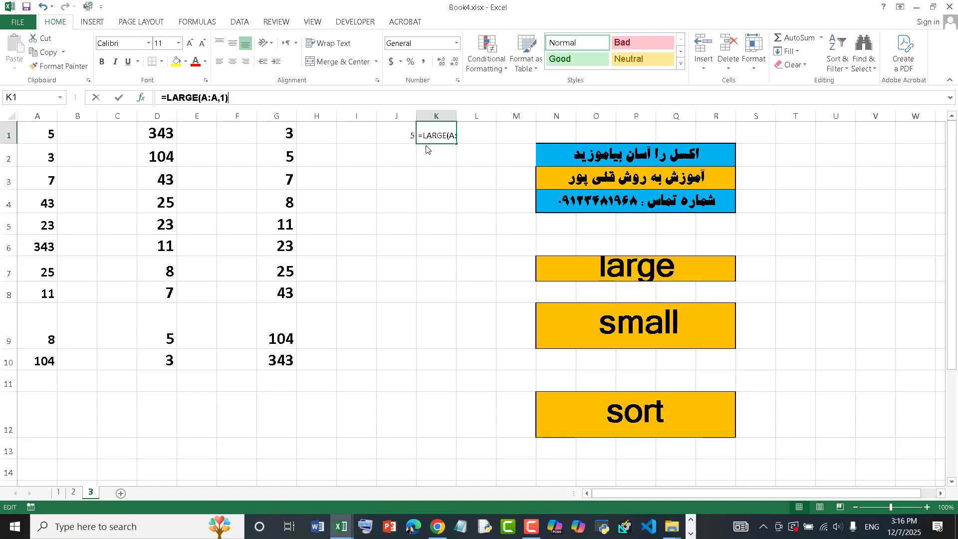
pyautogui.hotkey('shift', 'F3')
pyautogui.click(580, 200)
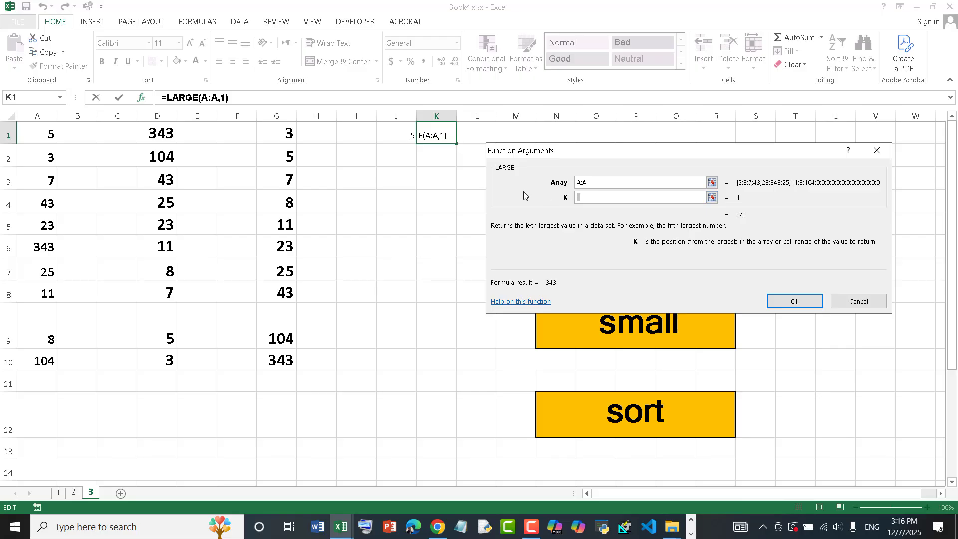
pyautogui.press('BackSpace')
pyautogui.write('2')
pyautogui.press('Return')
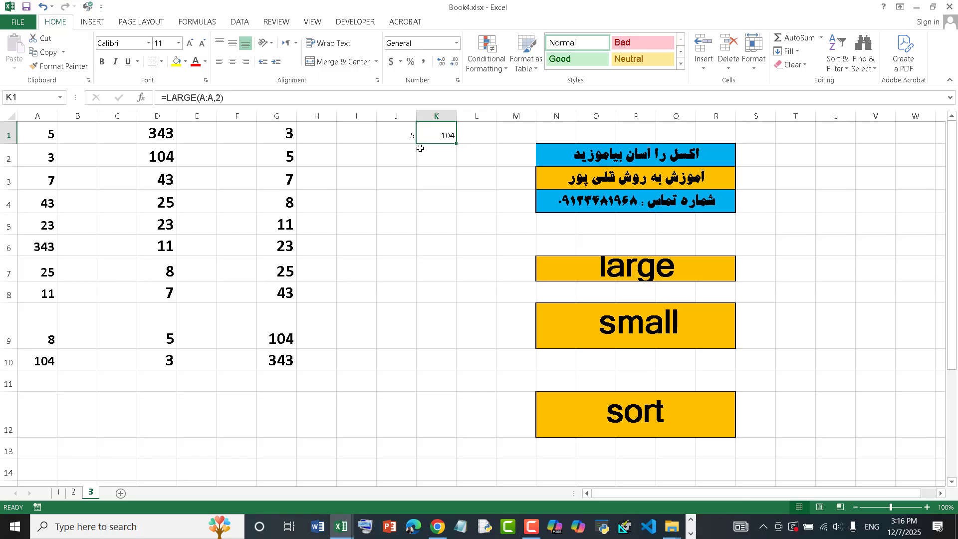
# Set the K argument of the LARGE formula in K1 to ROW(A1) and fill the formula down to K12
pyautogui.hotkey('shift', 'F3')
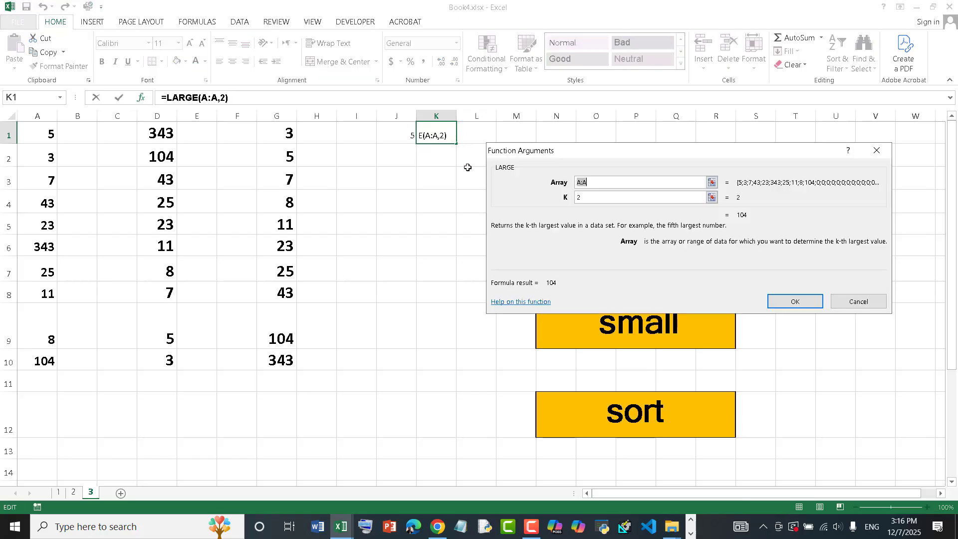
pyautogui.click(591, 200)
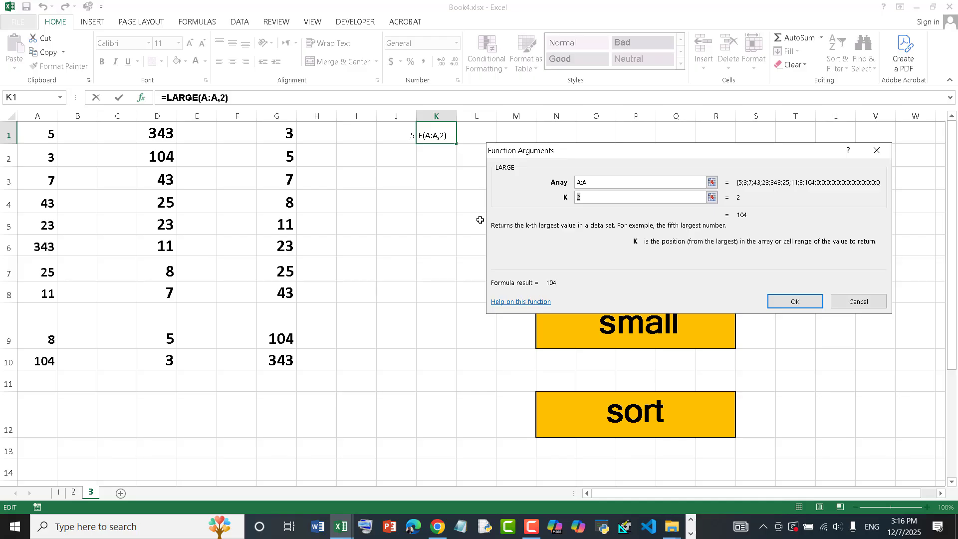
pyautogui.write('row')
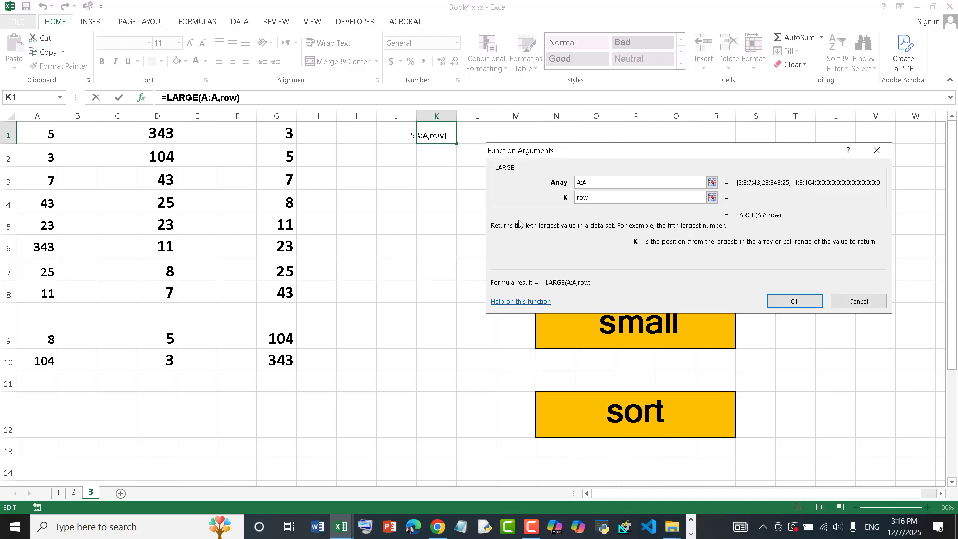
pyautogui.write('(a1)')
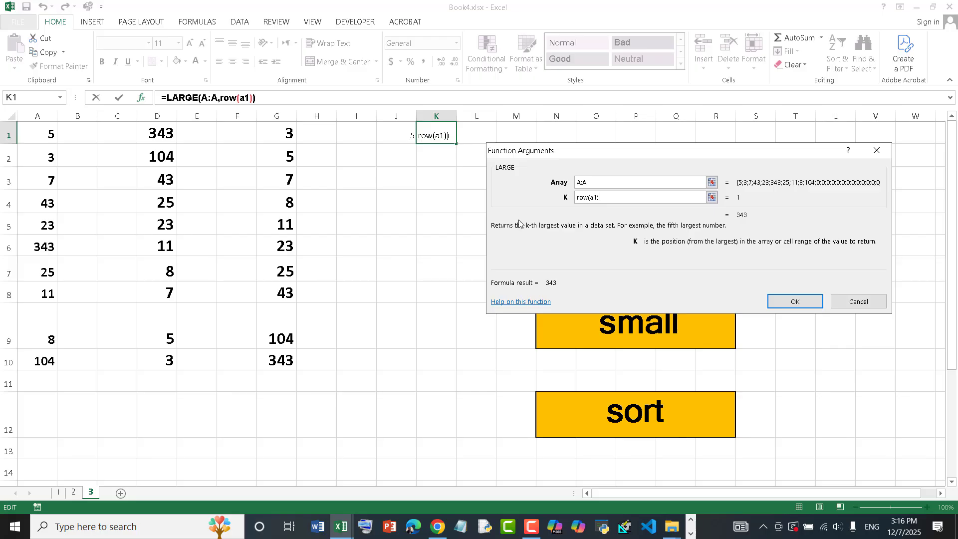
pyautogui.press('Return')
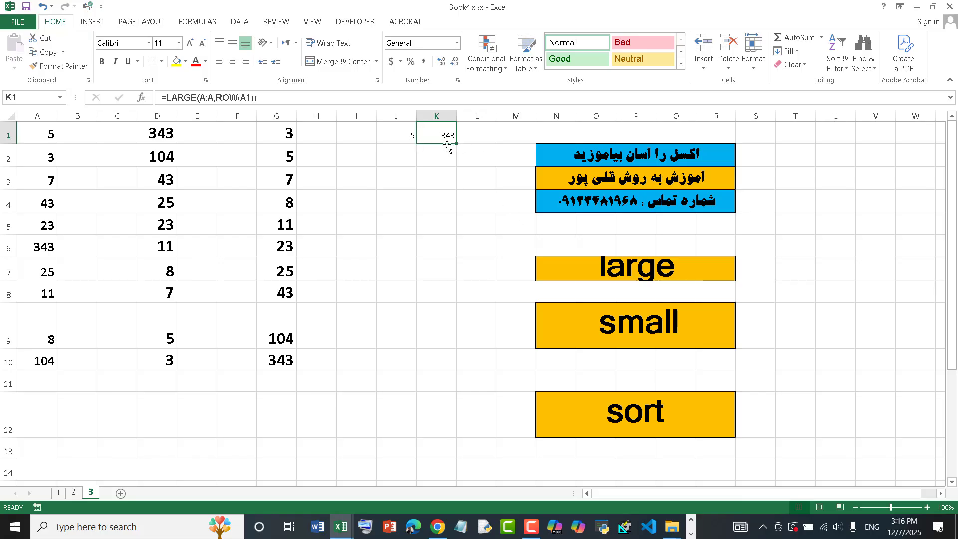
pyautogui.moveTo(456, 143); pyautogui.dragTo(458, 438)
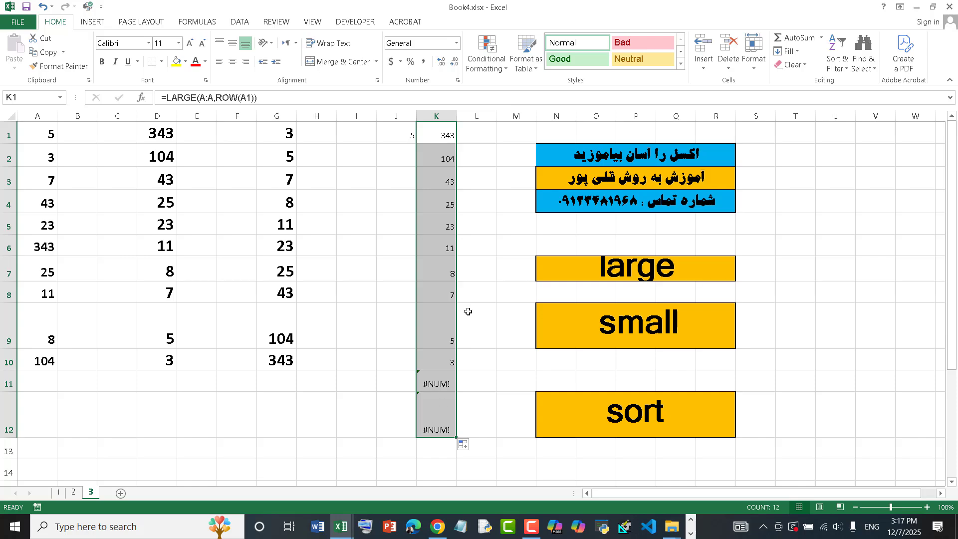
# Wrap the LARGE formula in K1 in IFERROR with "" as the error value and fill it down to K12
pyautogui.click(166, 97)
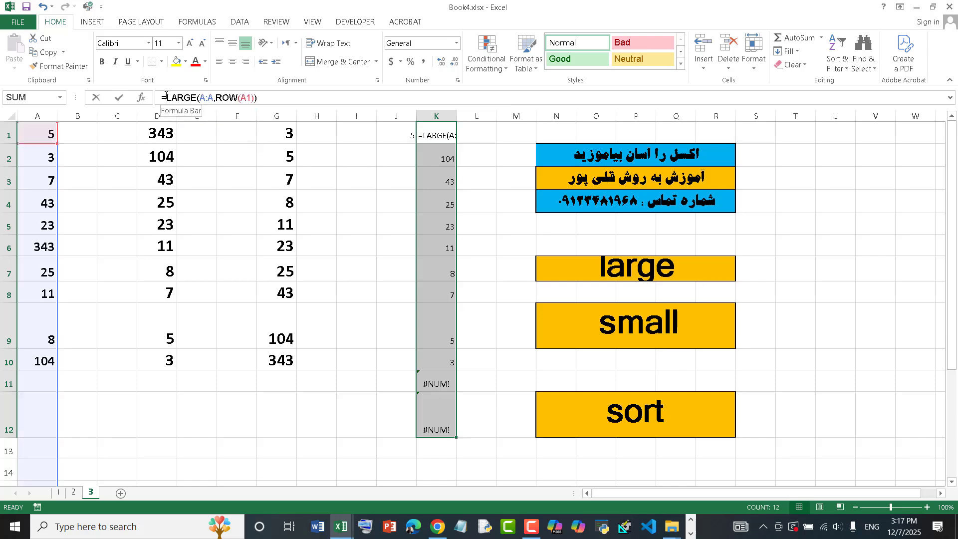
pyautogui.write('i')
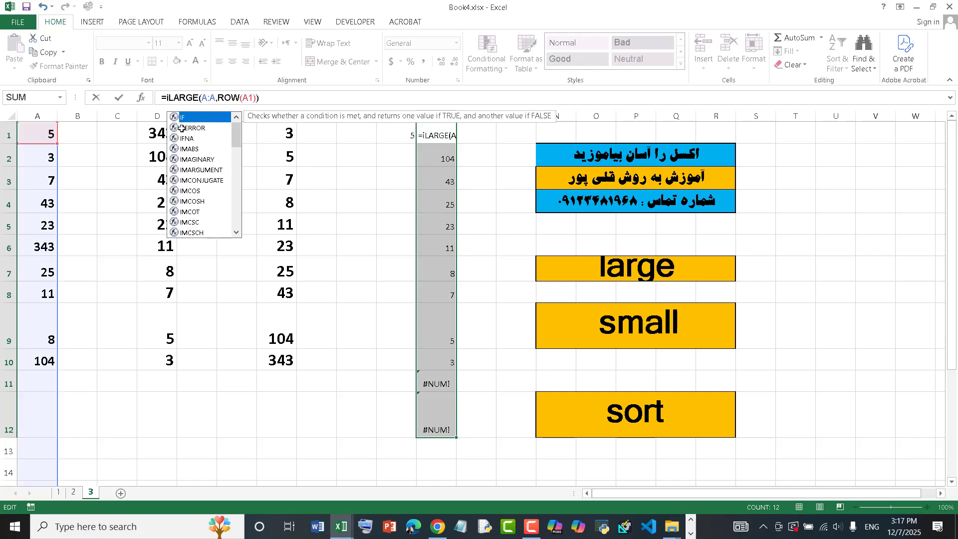
pyautogui.write('ferr')
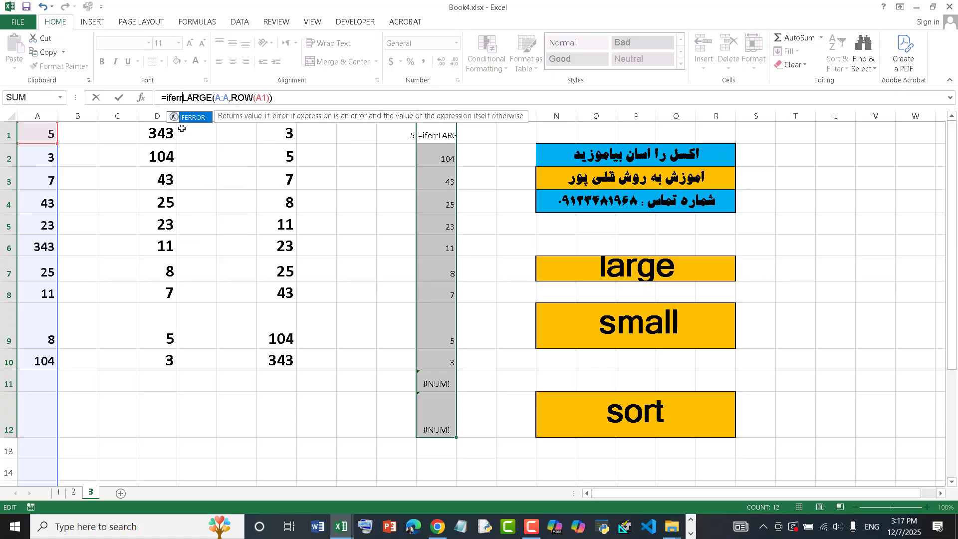
pyautogui.write('or(')
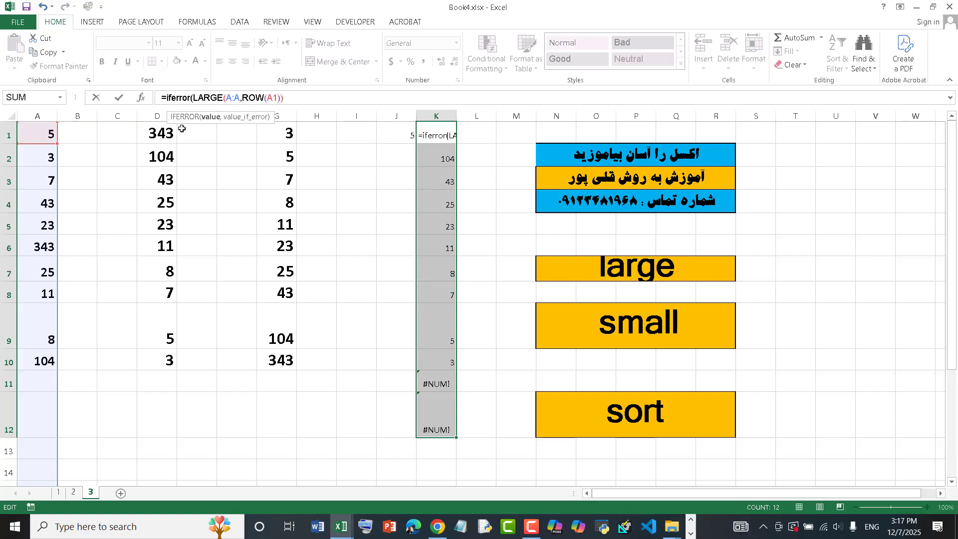
pyautogui.press('End')
pyautogui.write(',"")')
pyautogui.press('Return')
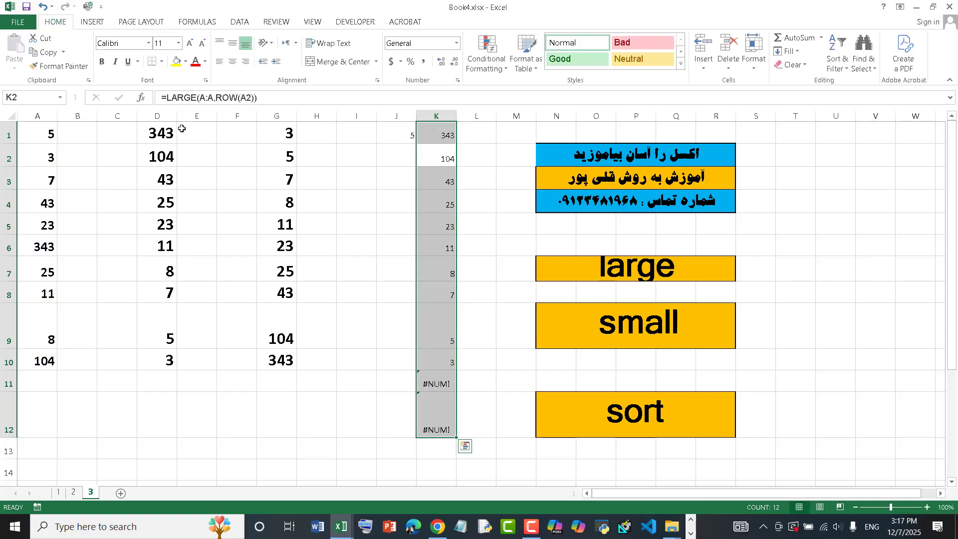
pyautogui.click(445, 132)
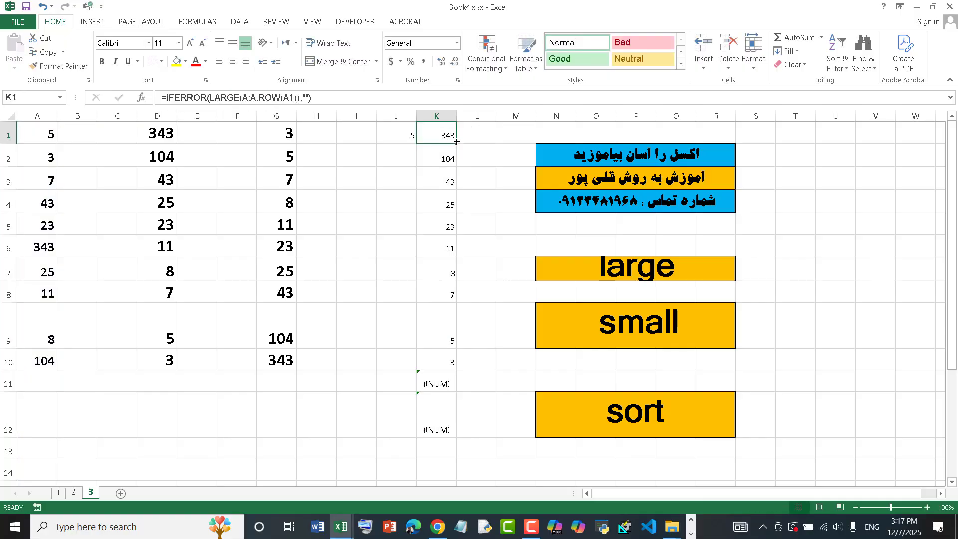
pyautogui.moveTo(456, 142); pyautogui.dragTo(458, 437)
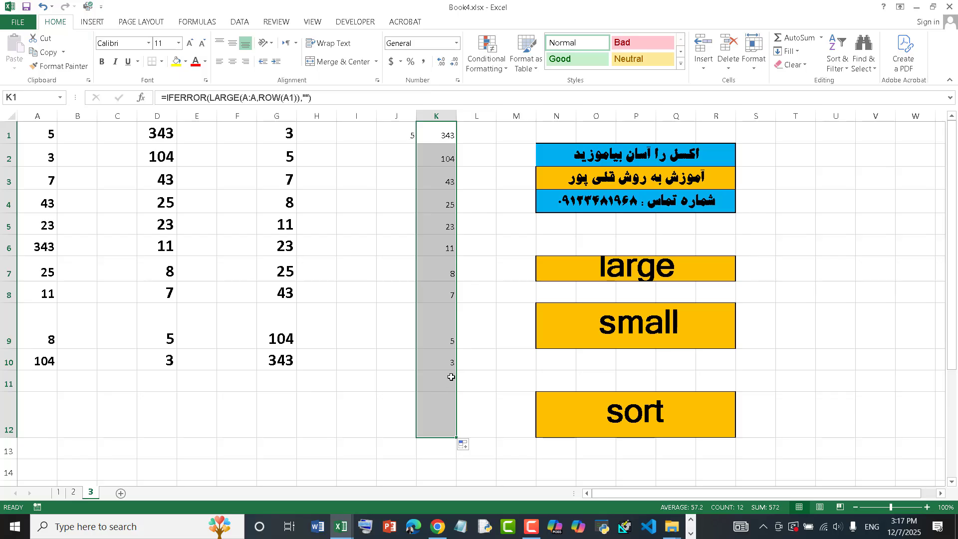
# Set the IFERROR error value in K1 to the Persian text "عدد مورد نظر وجود ندارد"
pyautogui.click(306, 96)
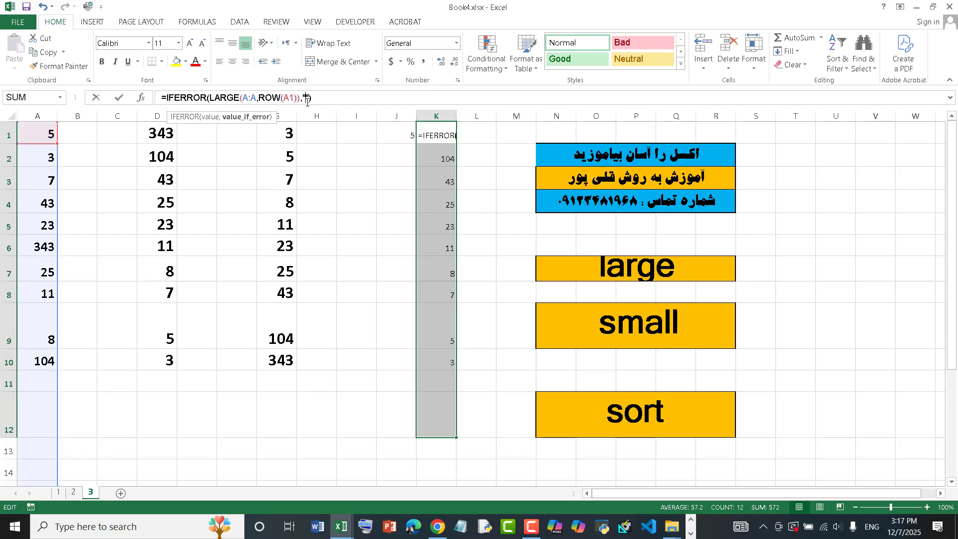
pyautogui.hotkey('alt', 'shift')
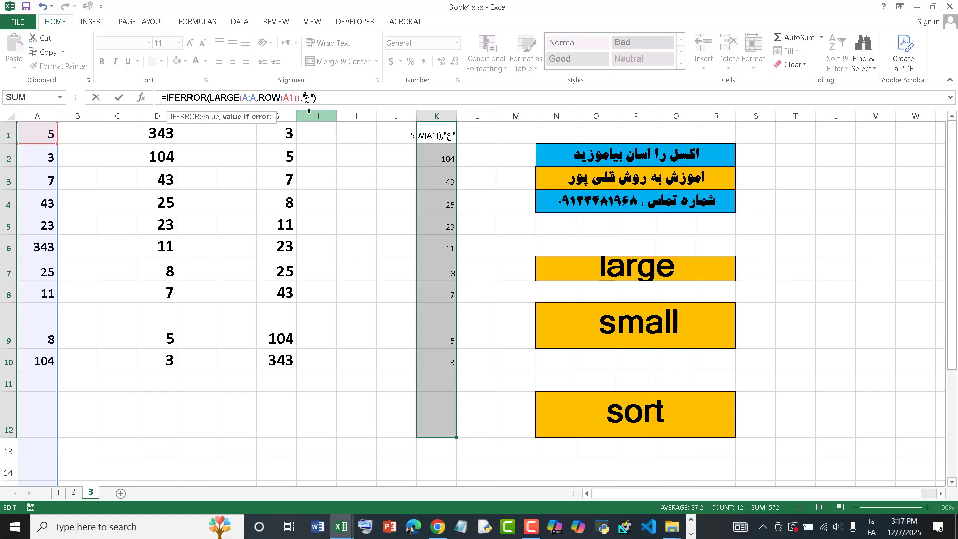
pyautogui.write('عدد مورد نظر وجود ندارد')
pyautogui.press('Return')
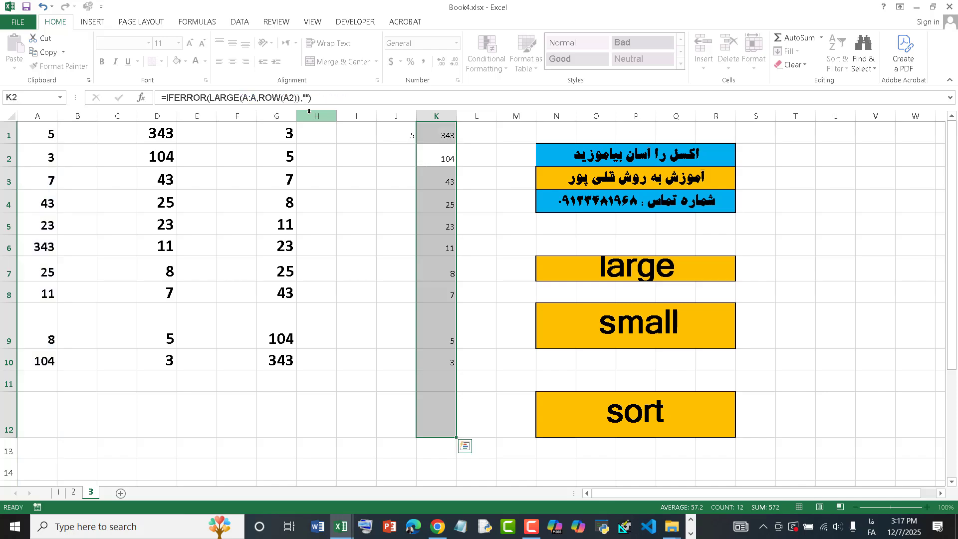
# Fill the updated K1 formula down to K12 and autofit the width of column K
pyautogui.click(444, 134)
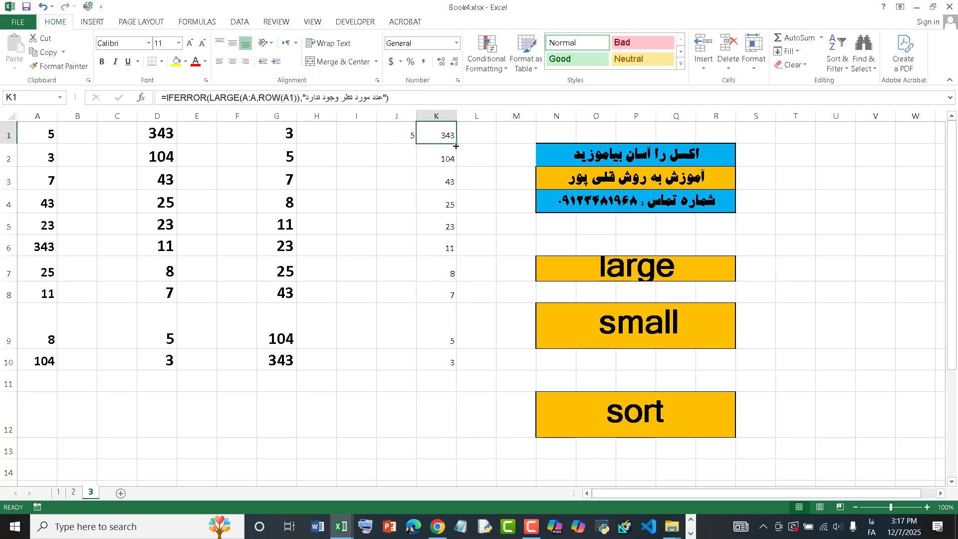
pyautogui.moveTo(457, 142); pyautogui.dragTo(457, 434)
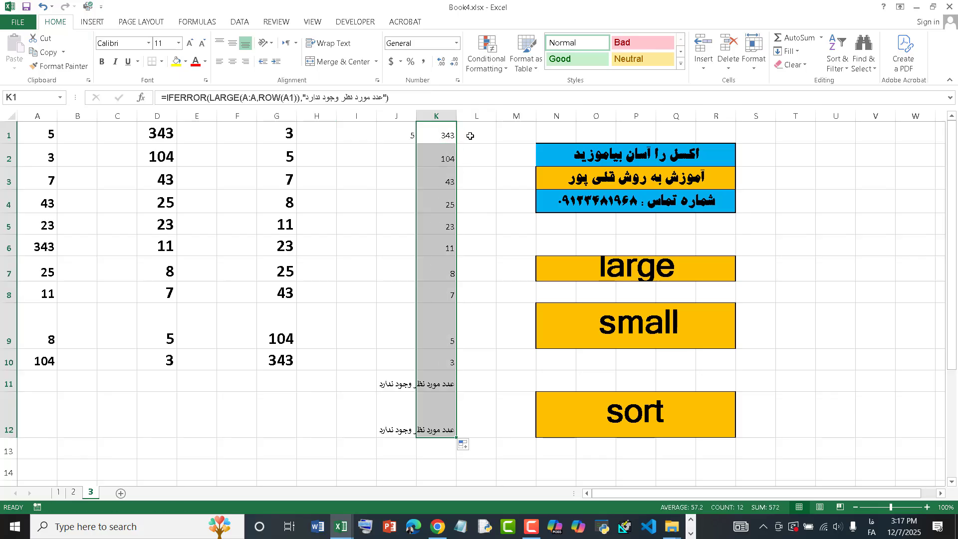
pyautogui.doubleClick(456, 114)
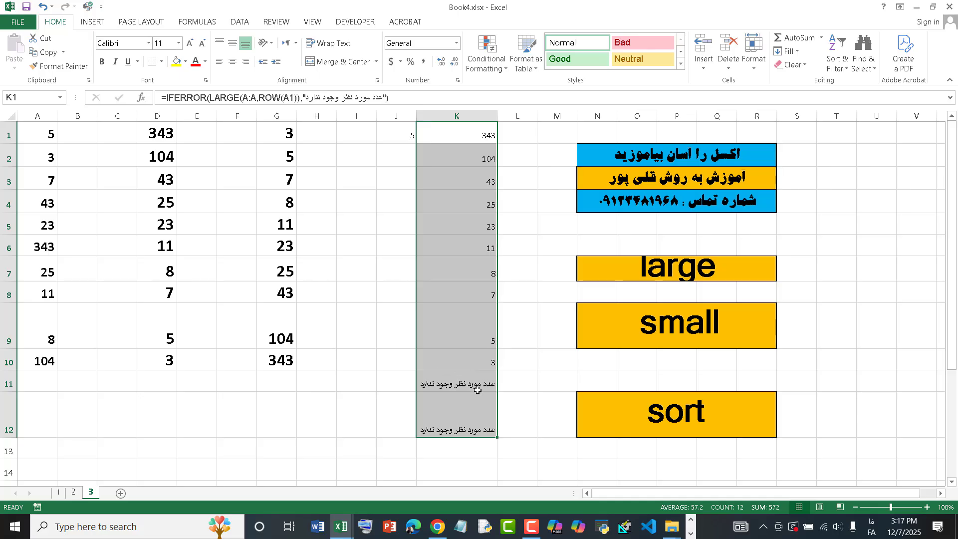